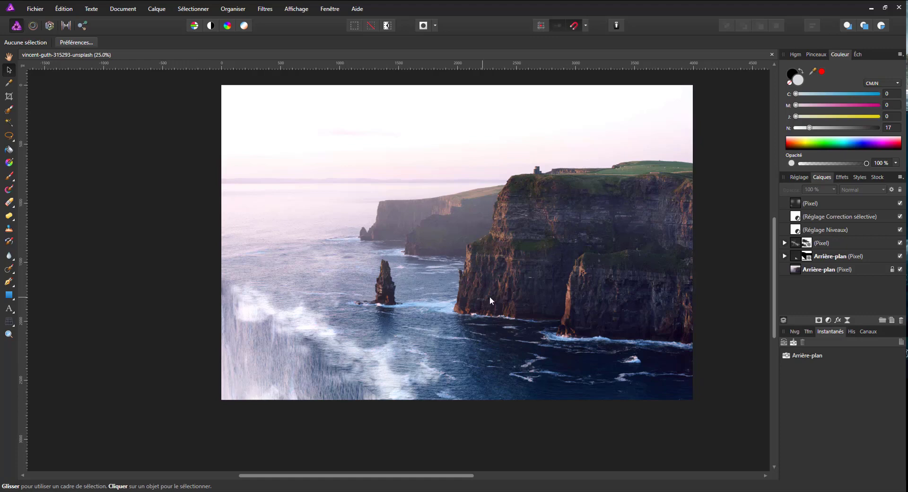
Hide all layers above the locked background one by one to reveal the original photo.
left_click(899, 203)
left_click(900, 216)
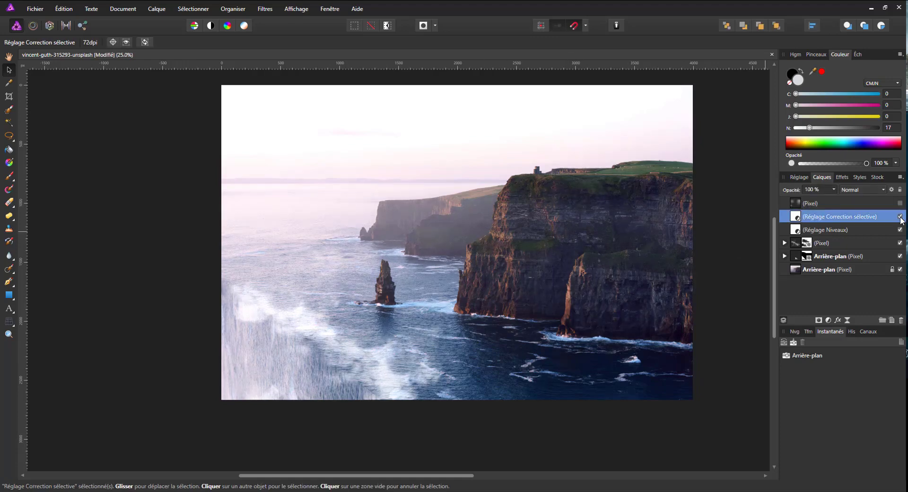
left_click(899, 229)
left_click(900, 242)
left_click(900, 256)
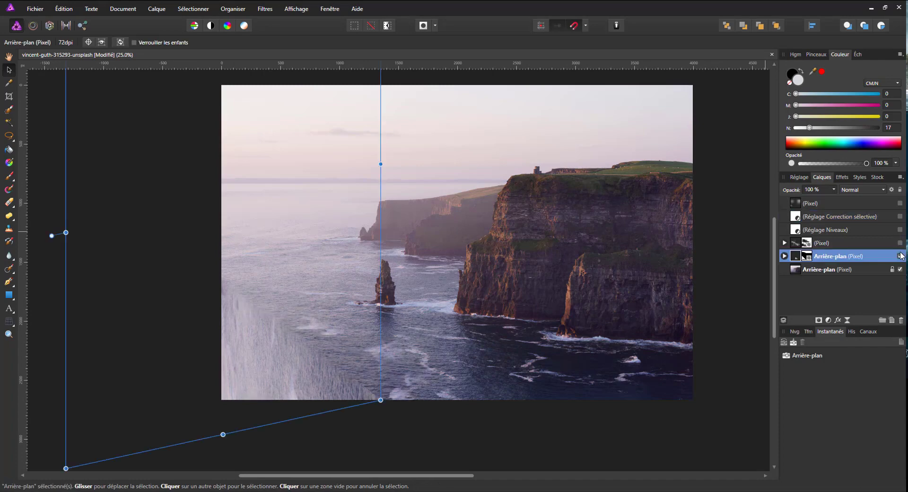
left_click(899, 256)
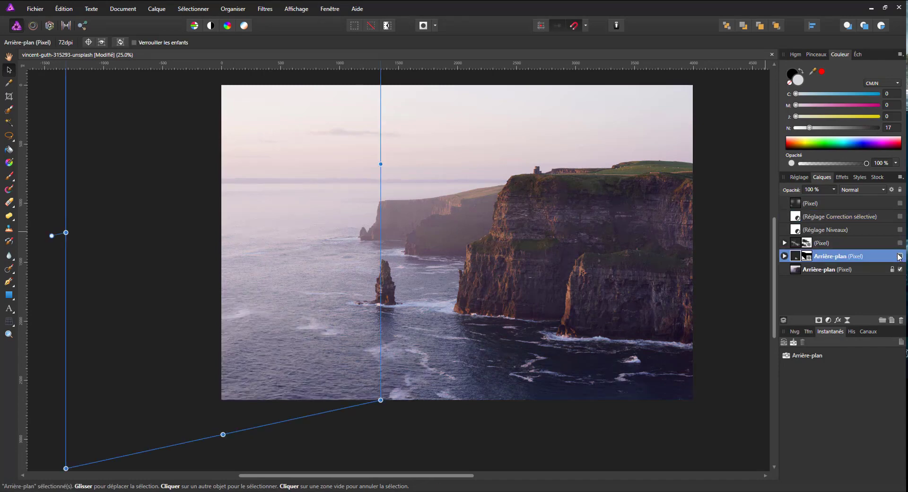
Show all the hidden layers above the background again to view the finished composite.
left_click(900, 256)
left_click(900, 242)
left_click(900, 229)
left_click(900, 217)
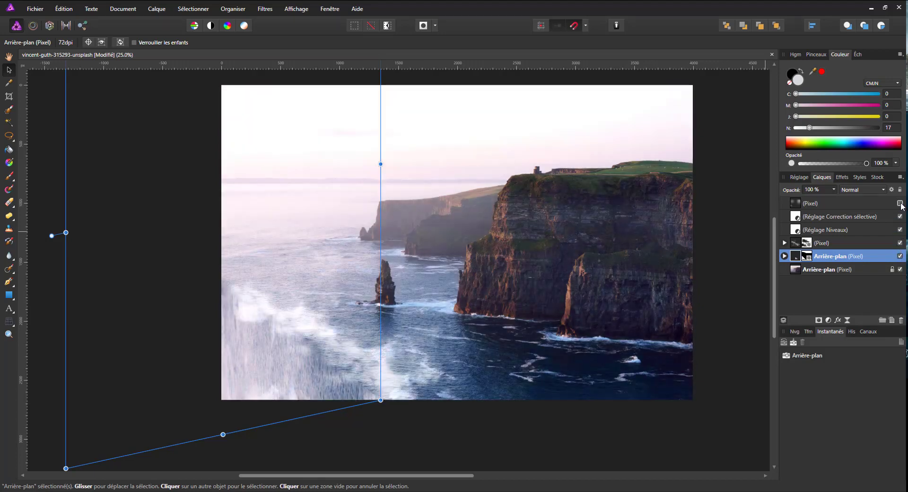
left_click(900, 204)
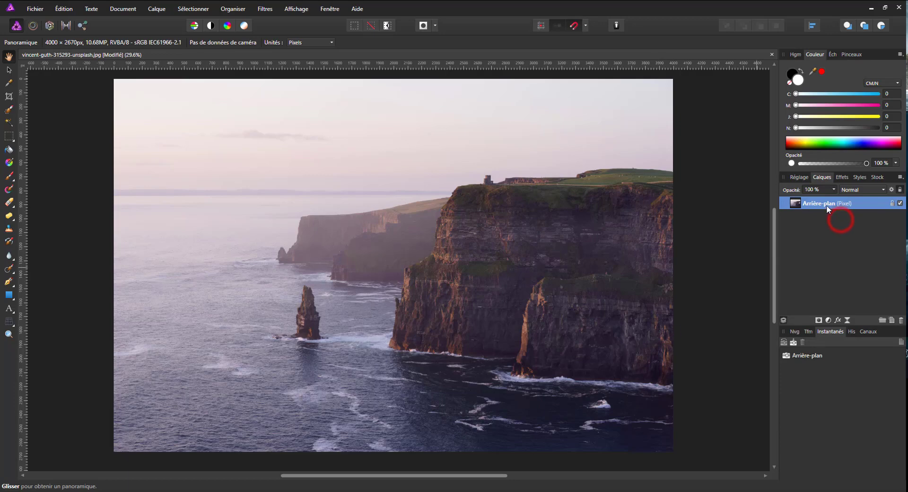
Duplicate the Arrière-plan layer and try rotating the copy a quarter turn to the right.
key("ctrl+j")
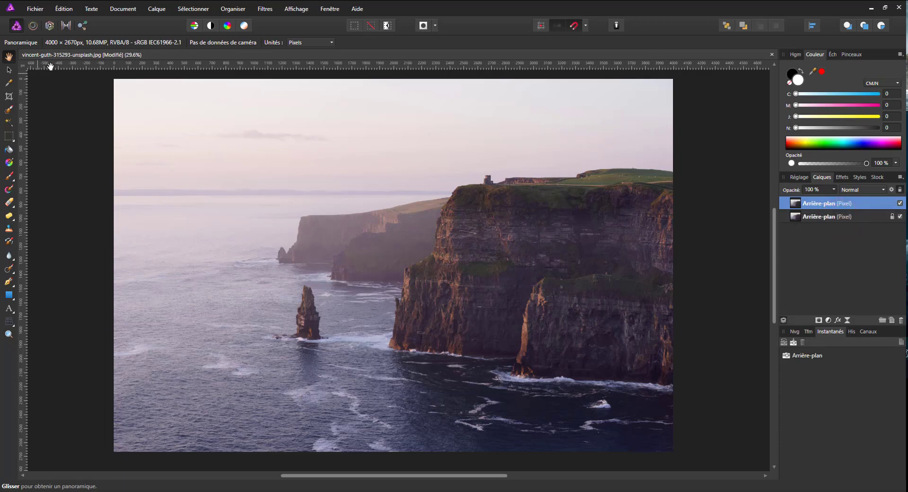
left_click(9, 69)
left_click(235, 156)
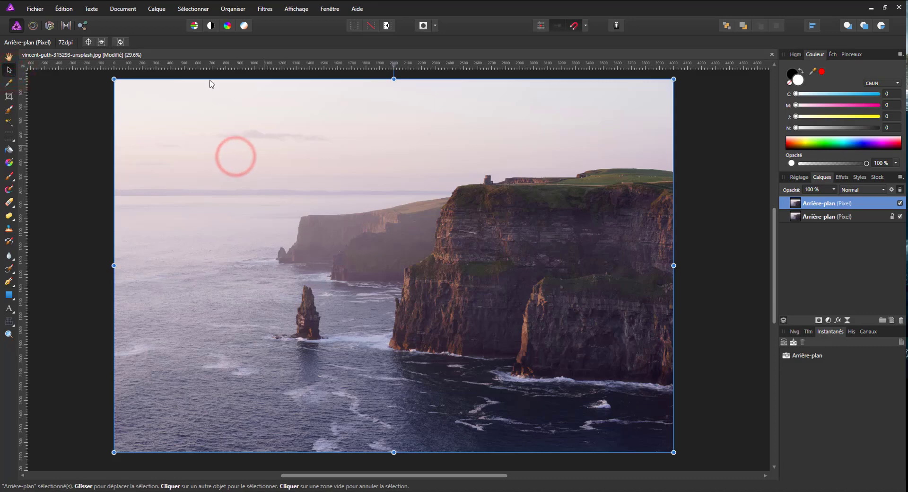
right_click(215, 144)
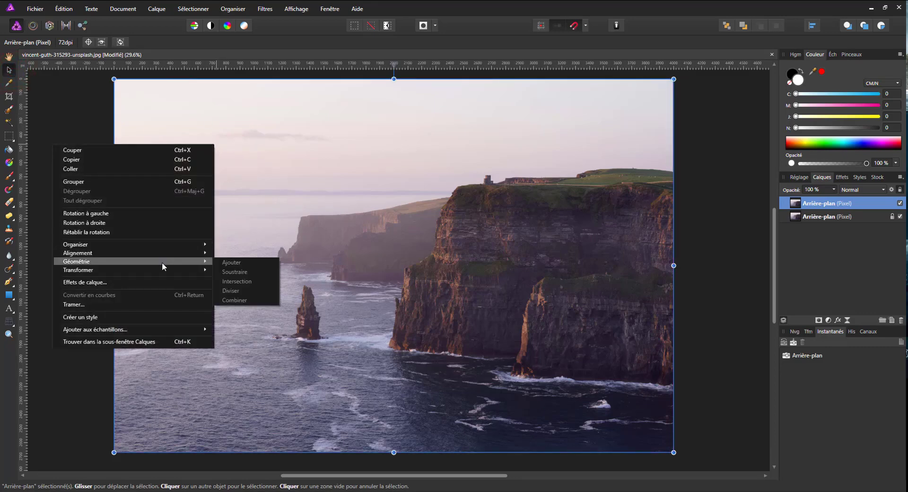
mouse_move(163, 269)
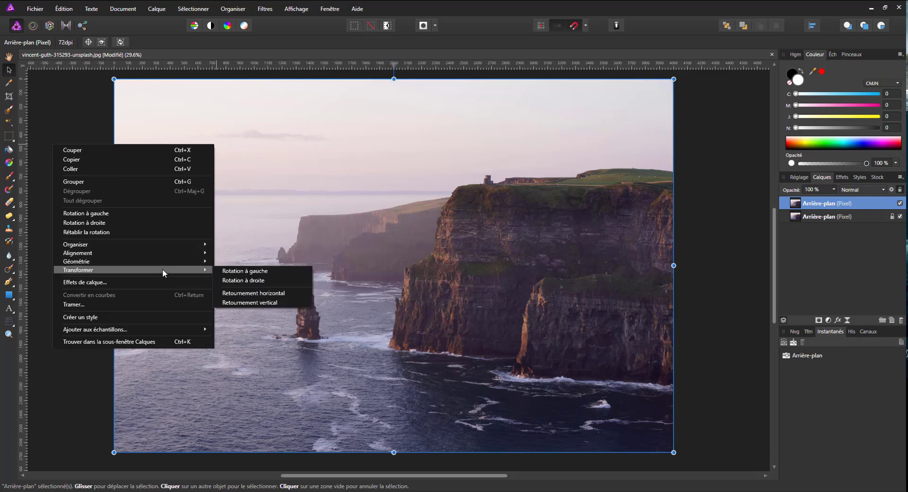
left_click(239, 281)
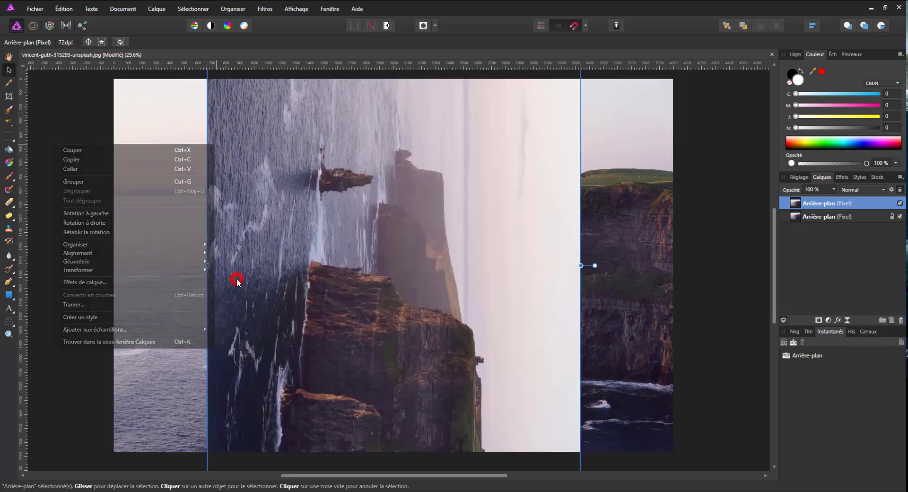
key("ctrl+z")
Try rotating the canvas view to the left and reset its rotation.
right_click(286, 220)
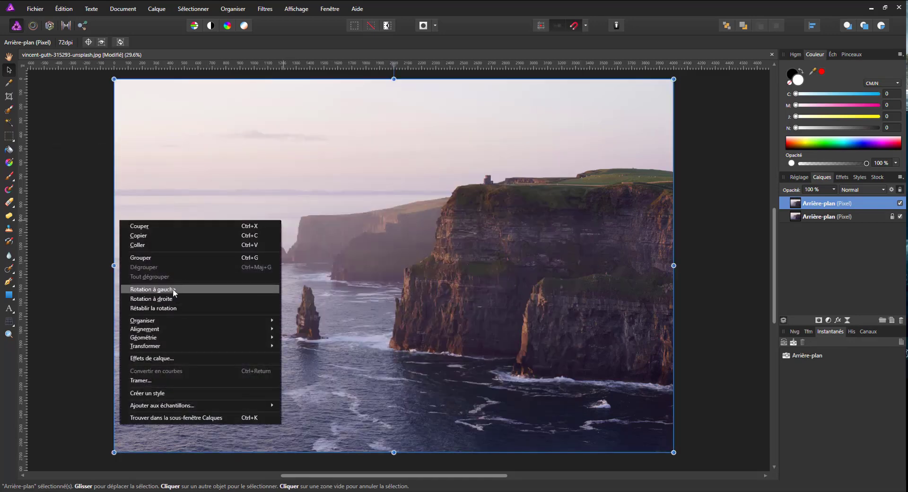
left_click(172, 289)
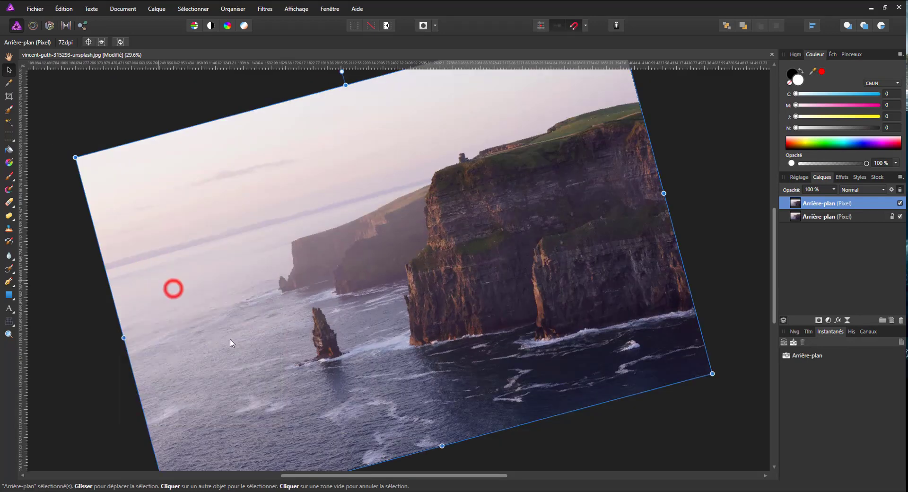
right_click(224, 258)
left_click(117, 327)
Try rotating the locked Arrière-plan layer itself a quarter turn to the left.
right_click(145, 272)
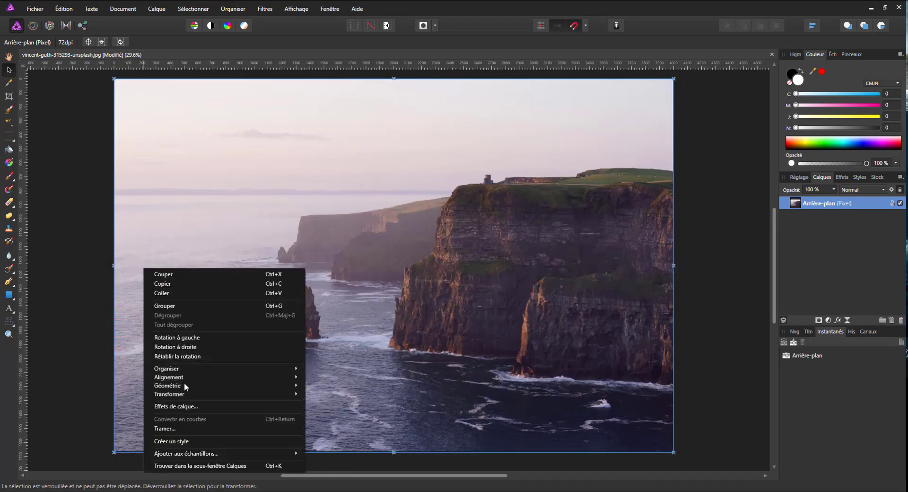
mouse_move(184, 393)
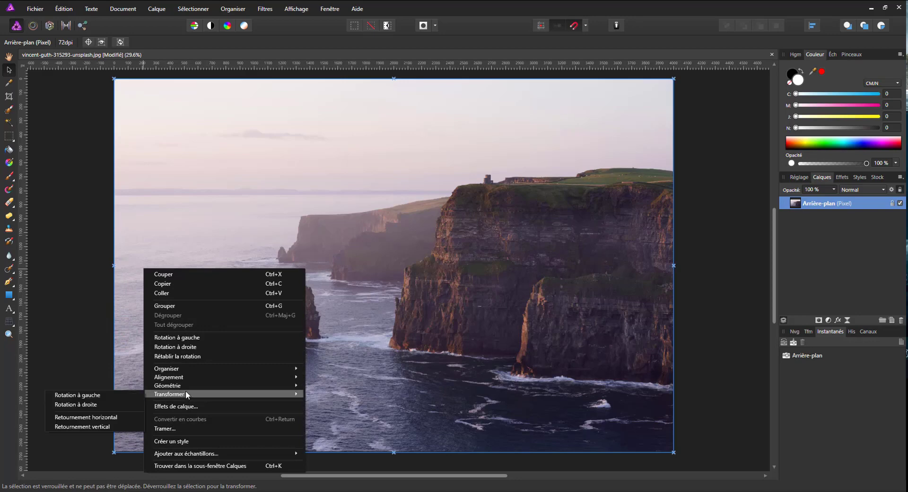
left_click(96, 396)
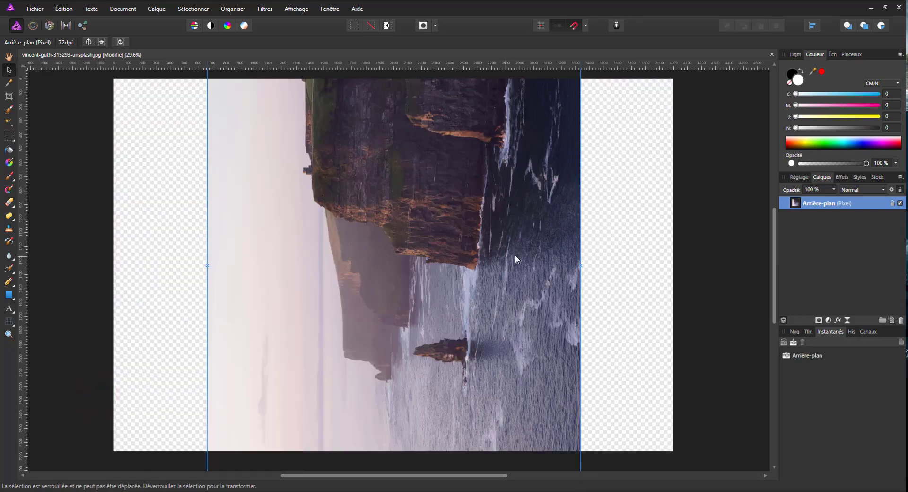
key("ctrl+z")
Duplicate the Arrière-plan layer and rotate the copy a quarter turn to the left.
key("ctrl+j")
right_click(353, 234)
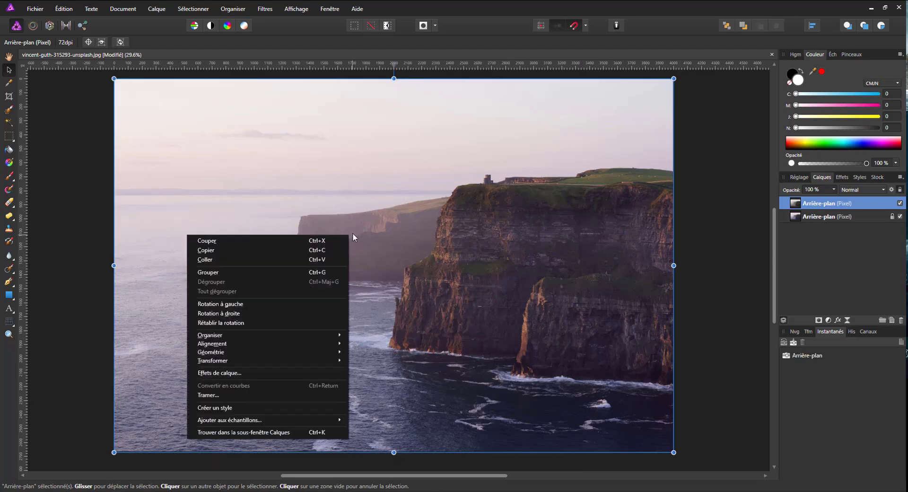
mouse_move(220, 362)
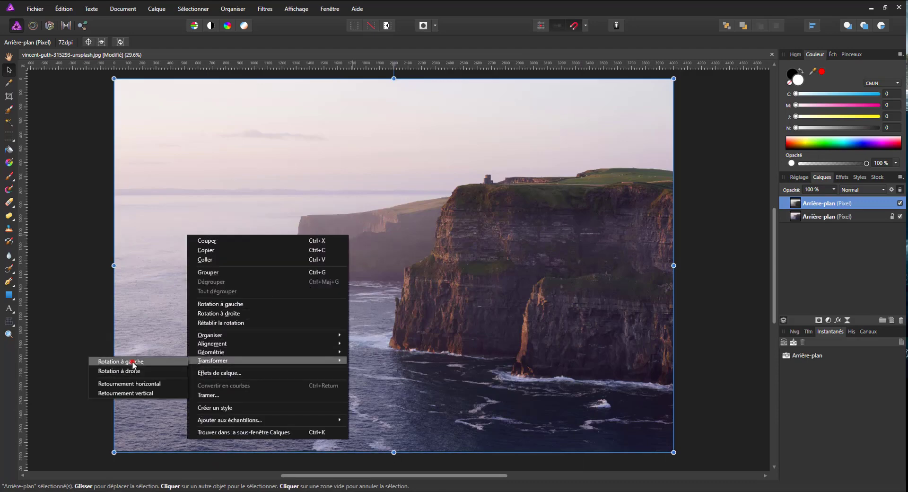
left_click(134, 362)
Move the rotated copy over the left part of the photo and lower its opacity to 38 % to judge its placement.
left_click_drag(526, 286, 331, 194)
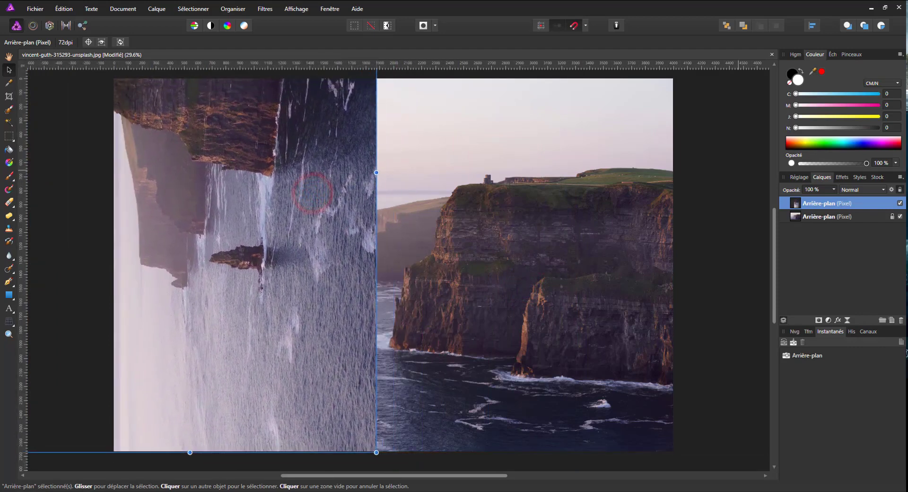
left_click(834, 190)
left_click_drag(836, 199, 799, 200)
left_click_drag(258, 302, 217, 306)
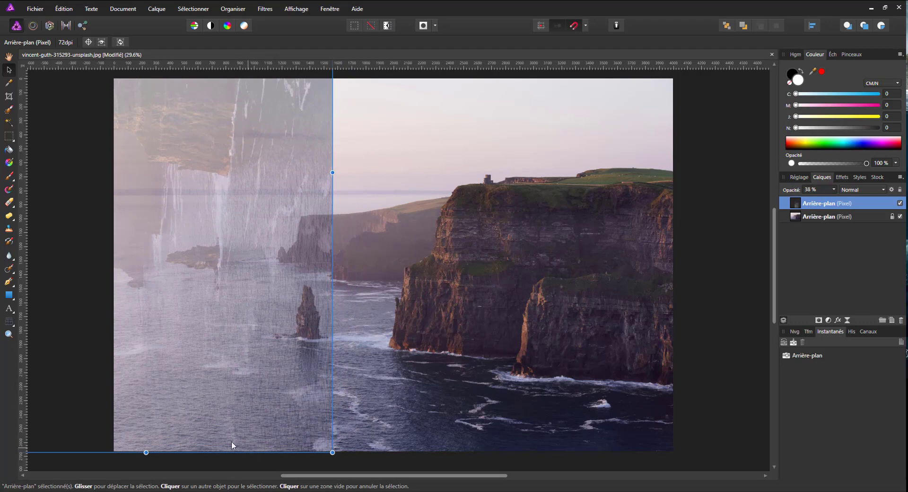
Restore the rotated copy's opacity to 100 % and shift it until its right edge is about halfway across the photo.
left_click(834, 189)
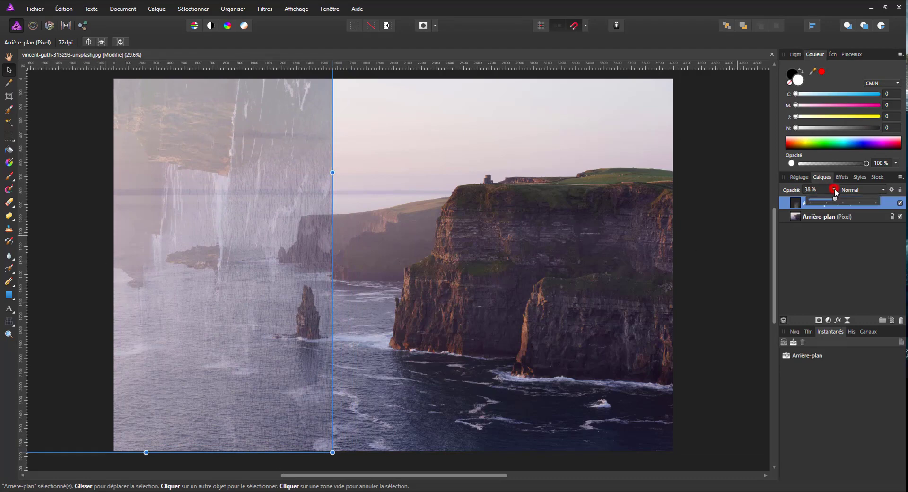
left_click_drag(834, 199, 886, 208)
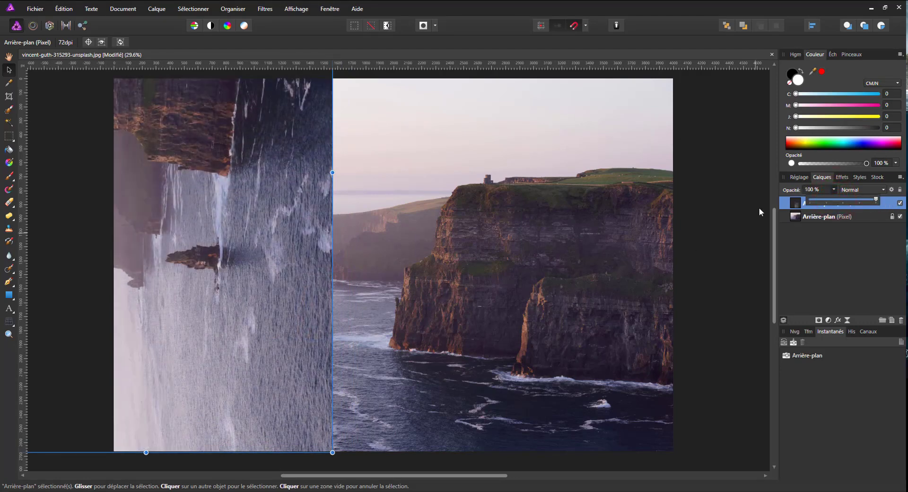
left_click_drag(266, 307, 323, 308)
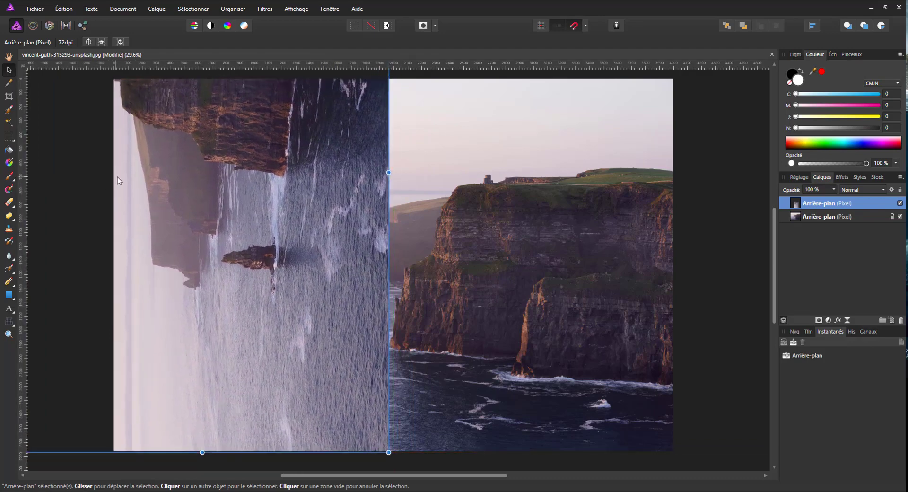
Hide the rotated copy and make a polygonal freehand selection of a triangle covering the photo's lower-left corner.
left_click(9, 136)
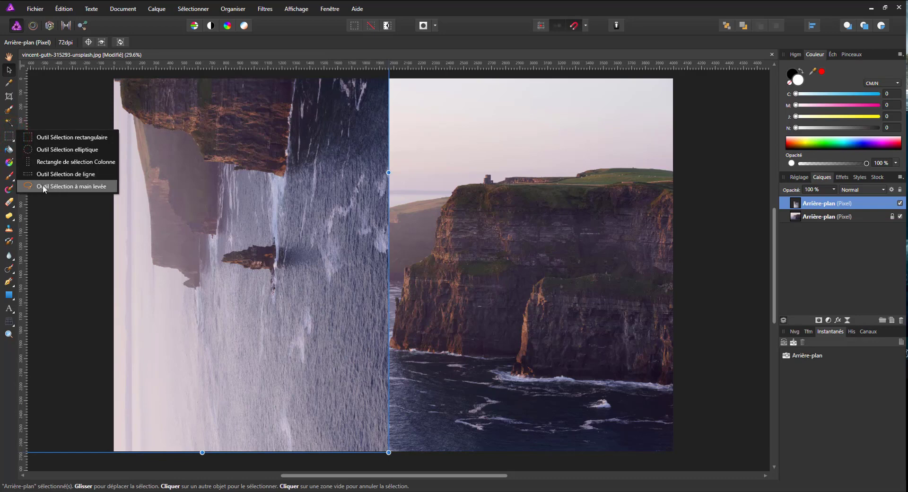
left_click(91, 186)
left_click(42, 42)
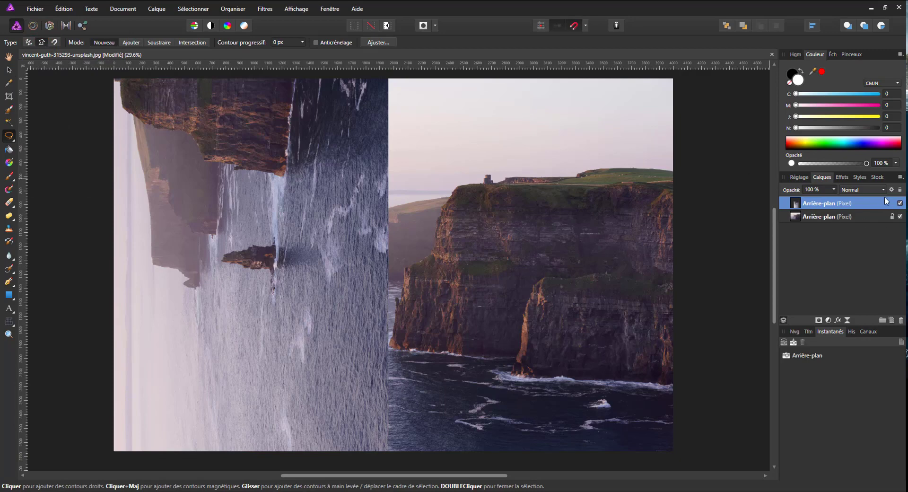
left_click(901, 202)
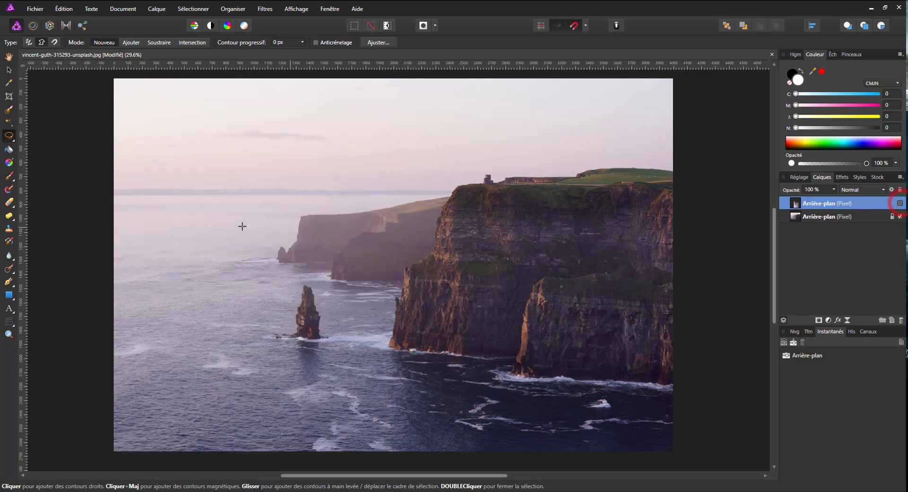
left_click(112, 227)
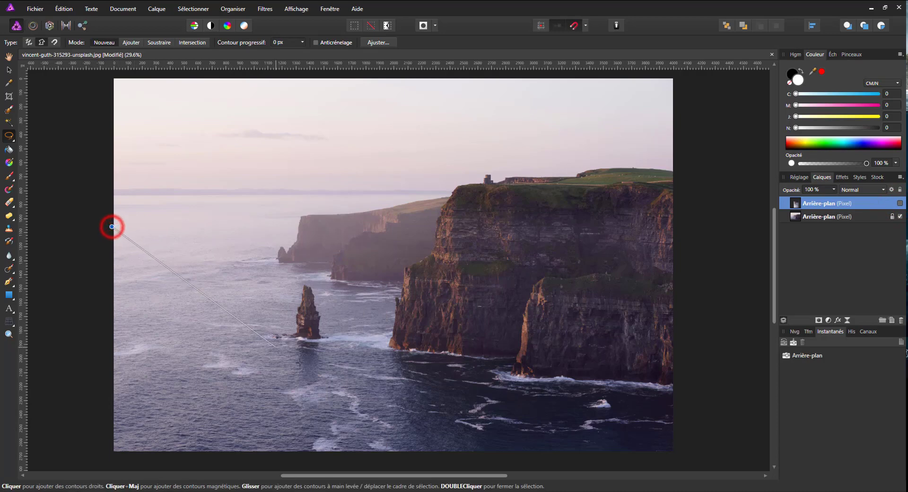
left_click(428, 468)
double_click(65, 448)
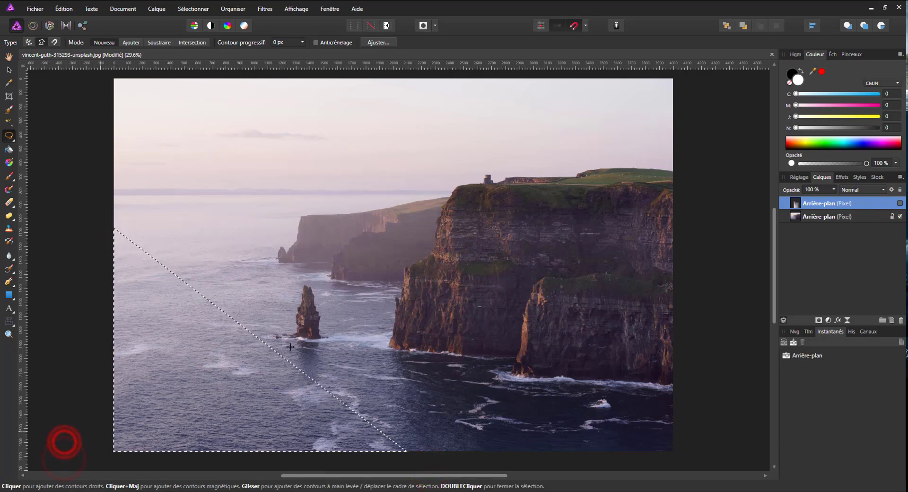
Show the rotated copy again, mask it with the triangular selection, and deselect.
left_click(900, 203)
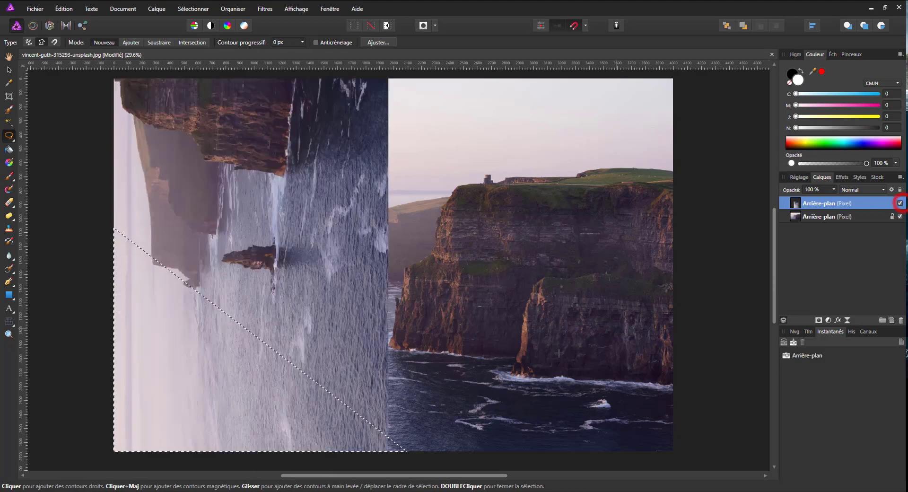
left_click(820, 320)
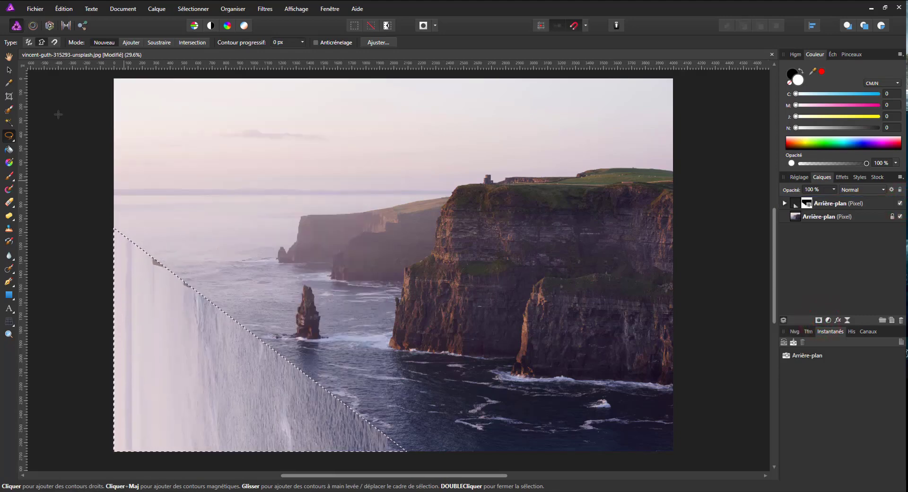
left_click(9, 69)
left_click(94, 164)
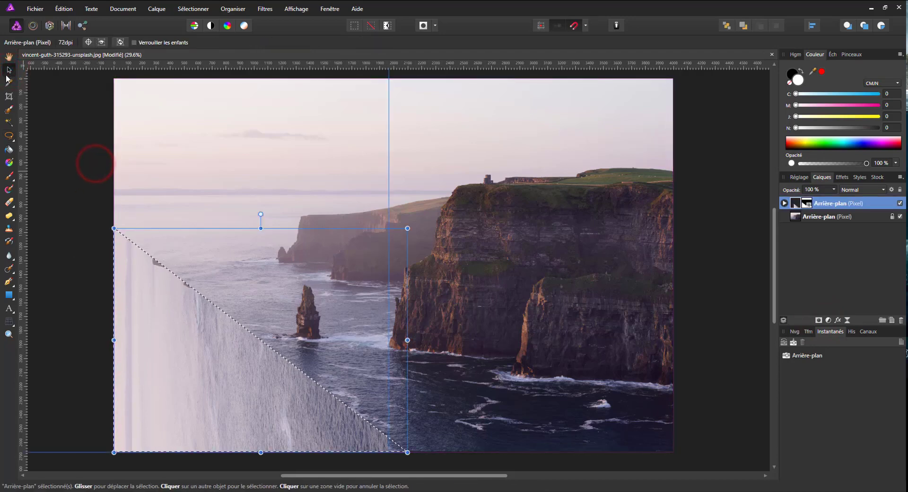
key("ctrl+d")
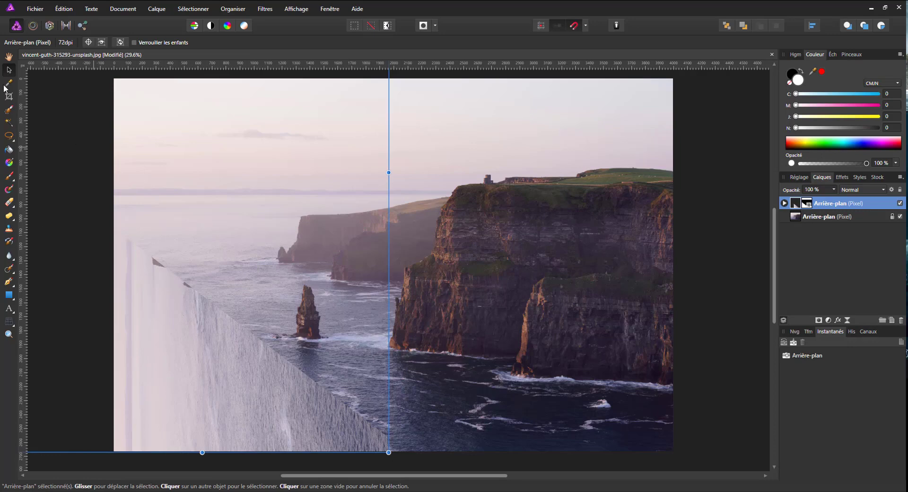
left_click(90, 171)
Expand the masked copy to inspect its mask, and try moving the layer together with the mask.
left_click(785, 205)
left_click(801, 215)
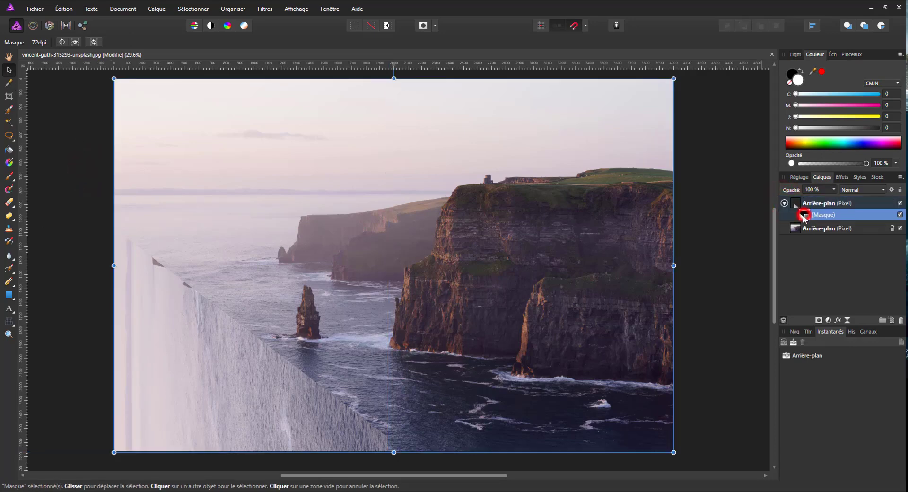
left_click(796, 204)
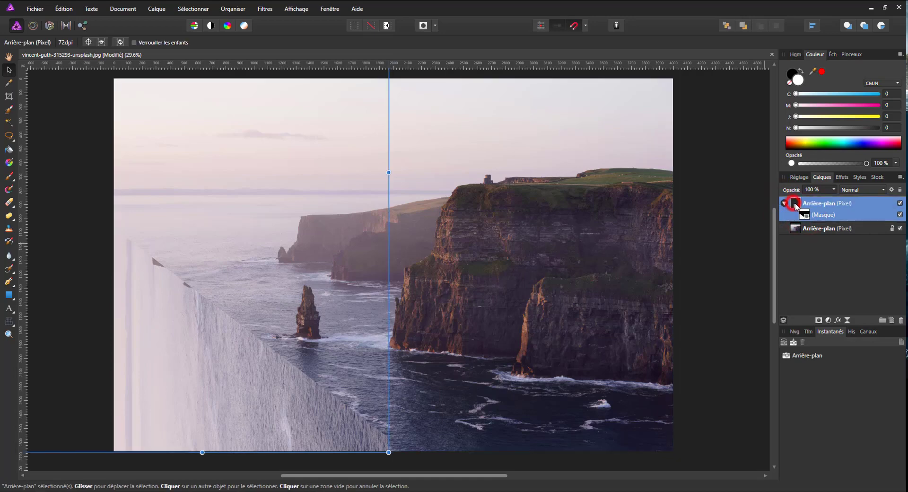
left_click_drag(271, 360, 297, 372)
key("ctrl+z")
Disable the mask, try shifting the rotated copy left and down, and enable the mask again.
left_click(806, 216)
left_click(900, 214)
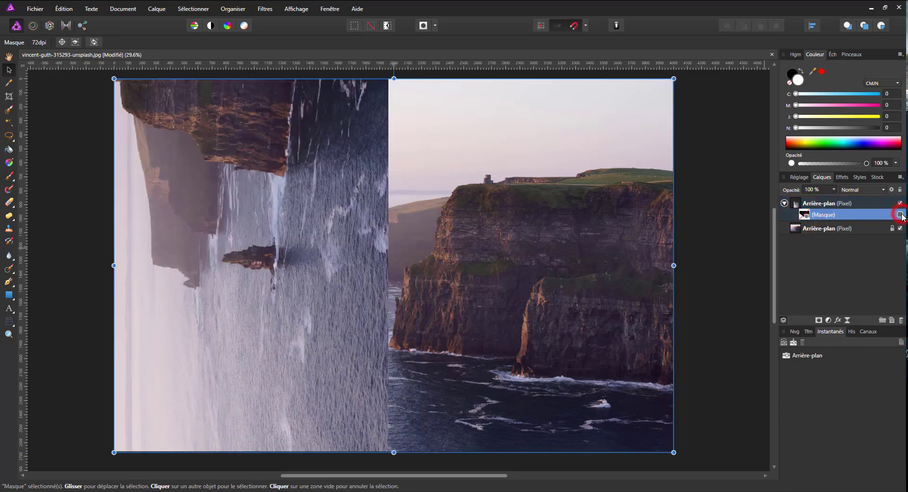
left_click_drag(319, 289, 278, 282)
left_click(822, 203)
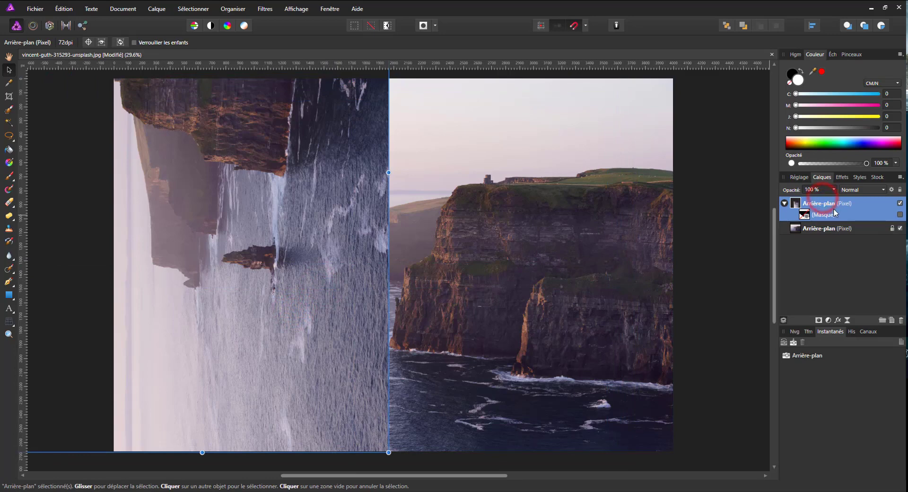
left_click_drag(295, 247, 328, 272)
left_click(900, 215)
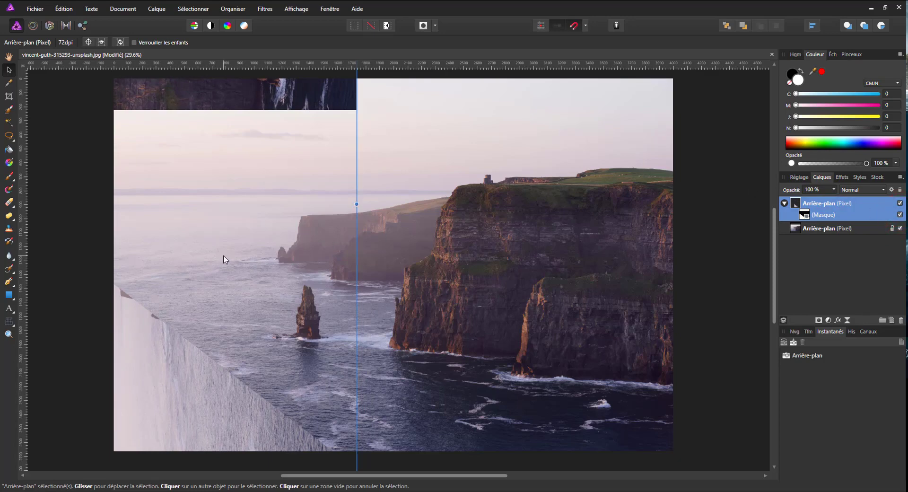
Undo the last changes and delete the rotated copy's mask.
key("ctrl+z")
key("ctrl+z")
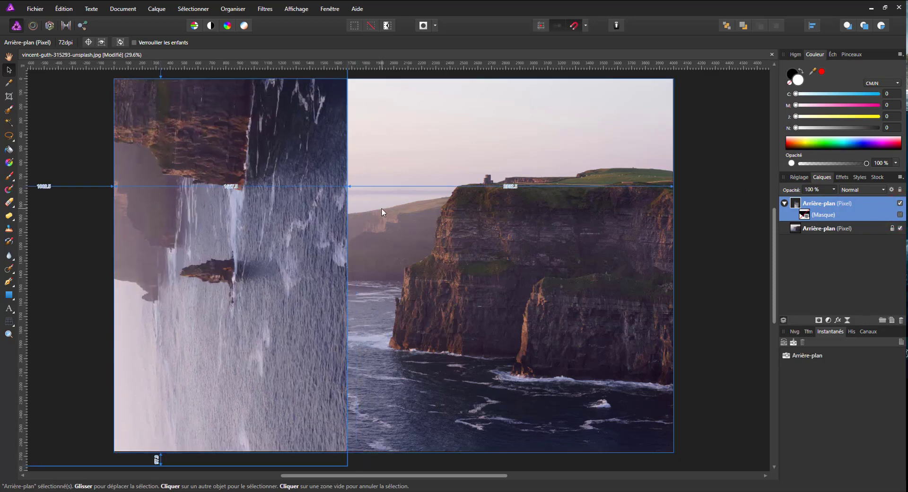
mouse_move(833, 217)
left_mouse_down()
mouse_move(901, 318)
mouse_move(839, 213)
left_mouse_up()
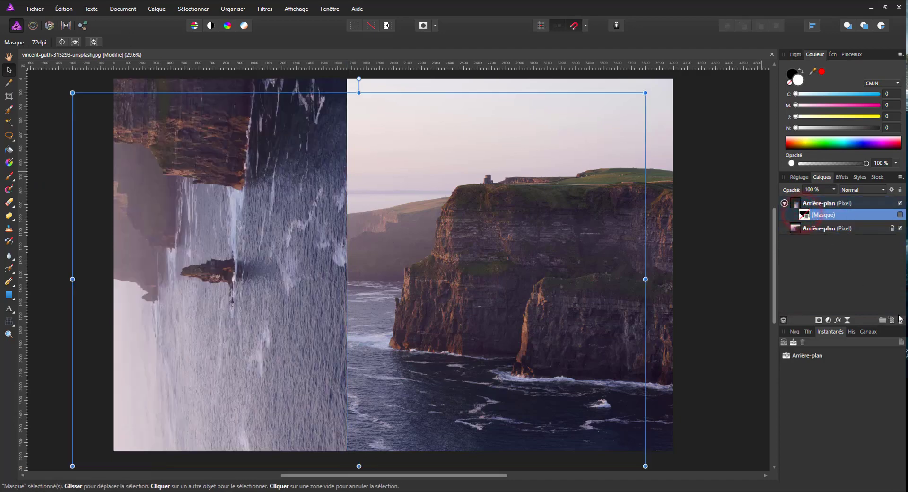
left_click(902, 320)
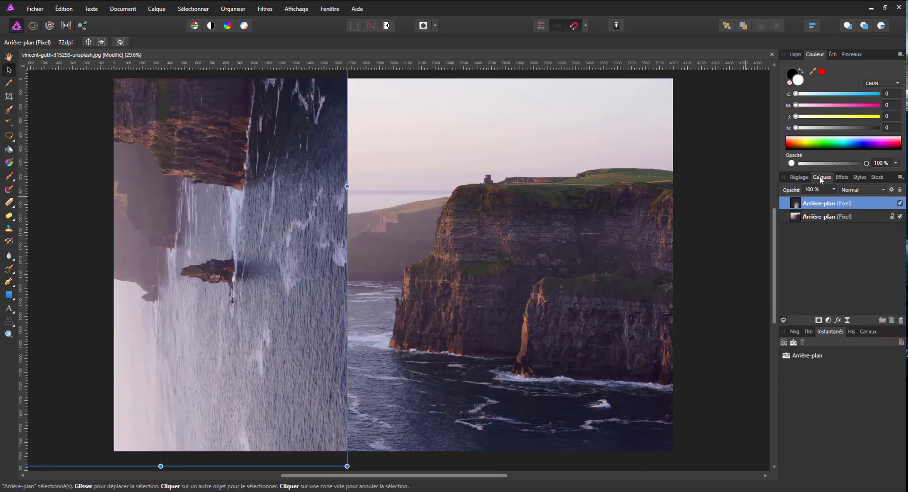
Lower the rotated copy's opacity to 50 % and move it until its right edge is about a third across the photo, bottom edges aligned.
left_click(834, 190)
left_click_drag(829, 199, 804, 202)
left_click_drag(268, 310, 229, 300)
left_click_drag(224, 296, 222, 299)
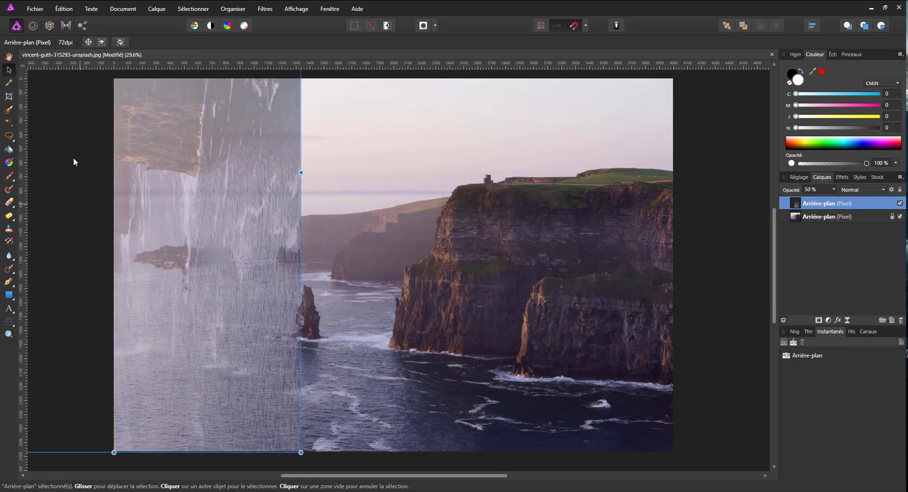
Make a polygonal freehand selection of a triangle from midway down the photo's left edge to the rotated copy's lower-right corner.
left_click(7, 138)
left_click(47, 188)
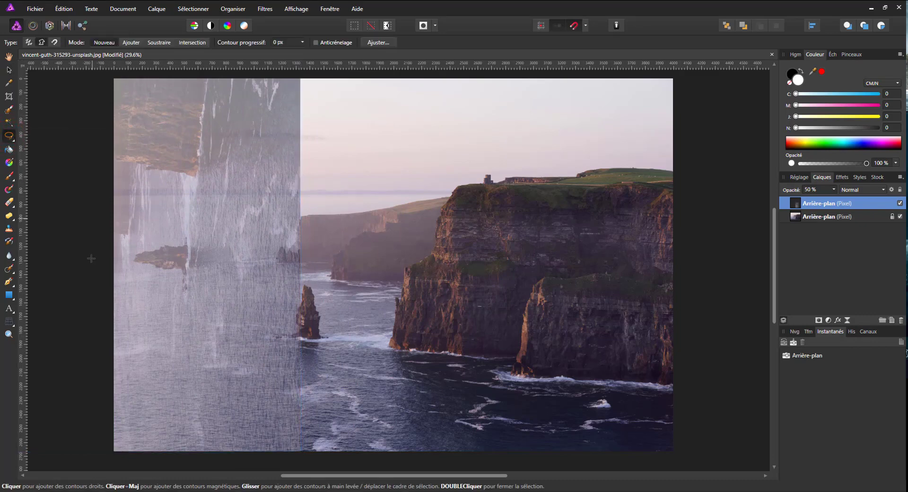
left_click(110, 257)
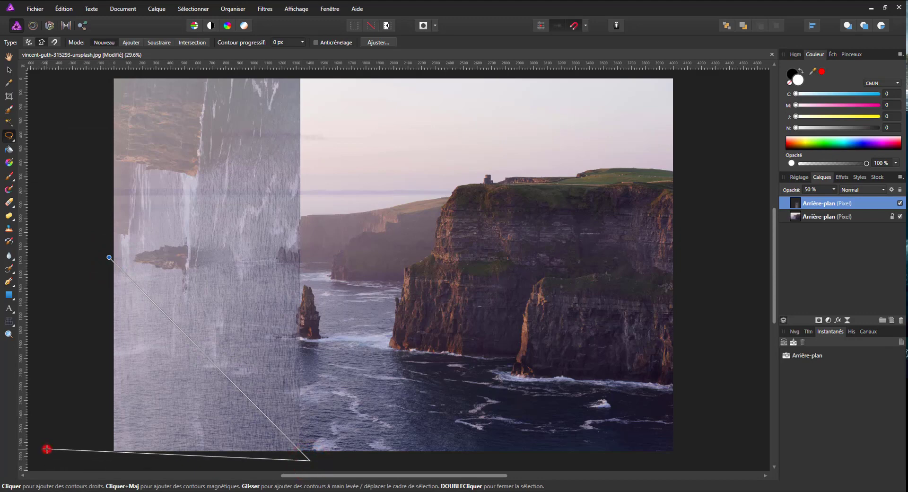
left_click(46, 449)
double_click(70, 352)
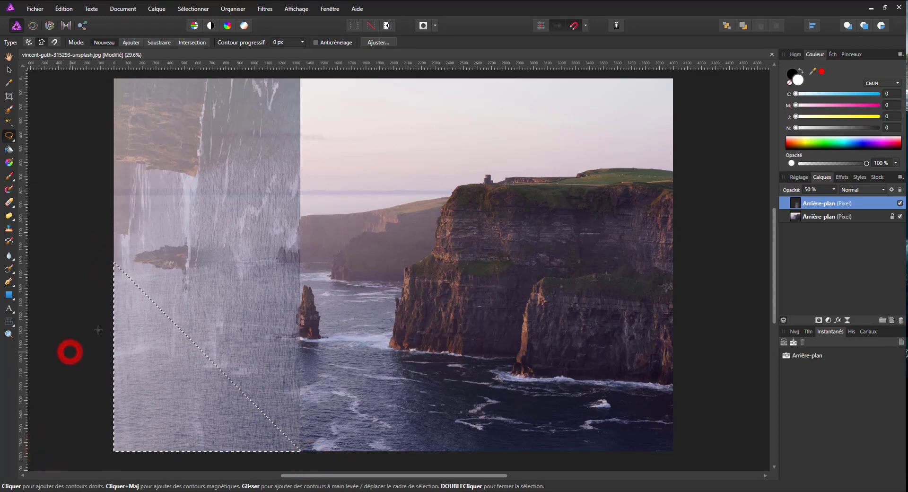
Mask the rotated copy with the triangular selection, set the copy's opacity to 100 %, and deselect.
left_click(819, 320)
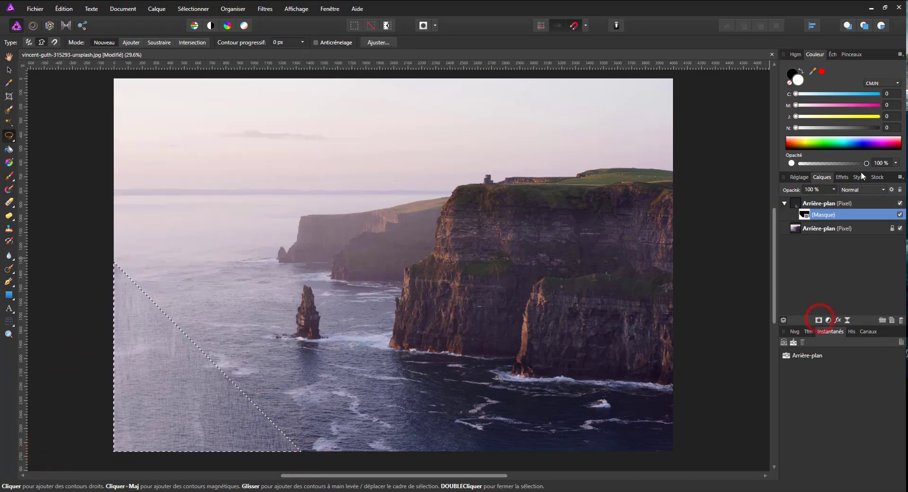
left_click_drag(831, 187, 837, 196)
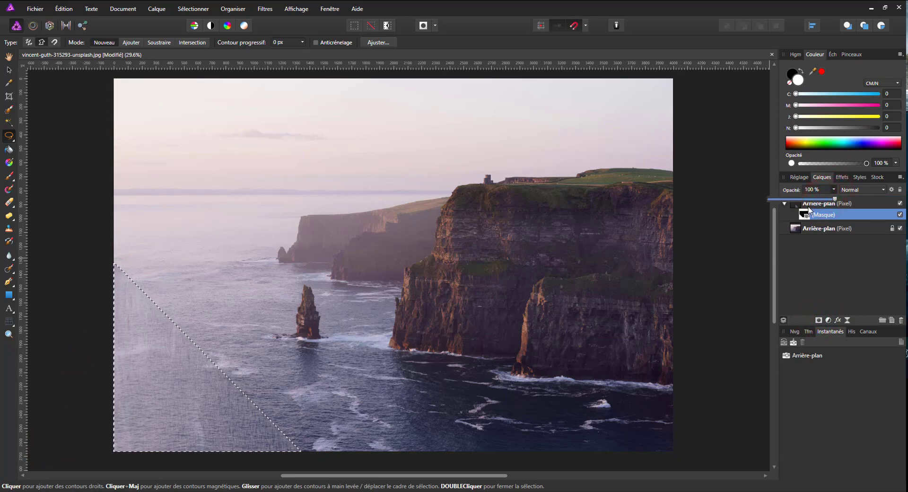
left_click(810, 204)
left_click(833, 189)
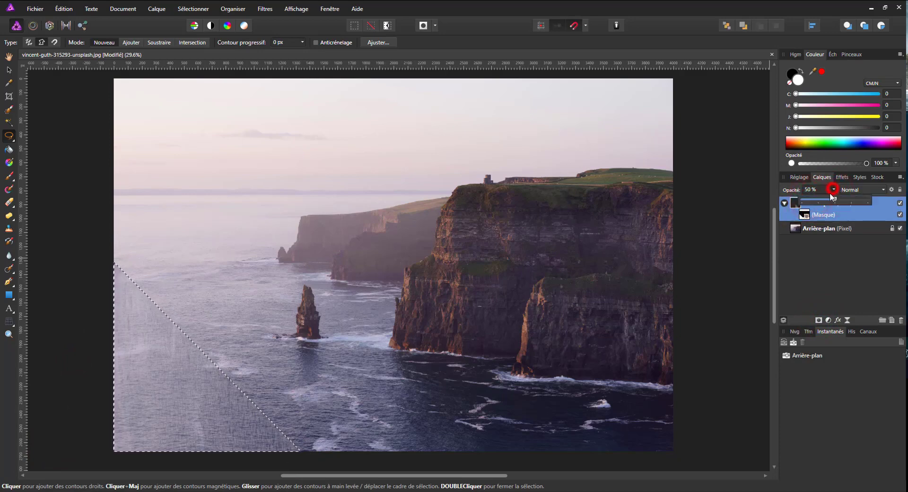
left_click_drag(833, 194, 833, 198)
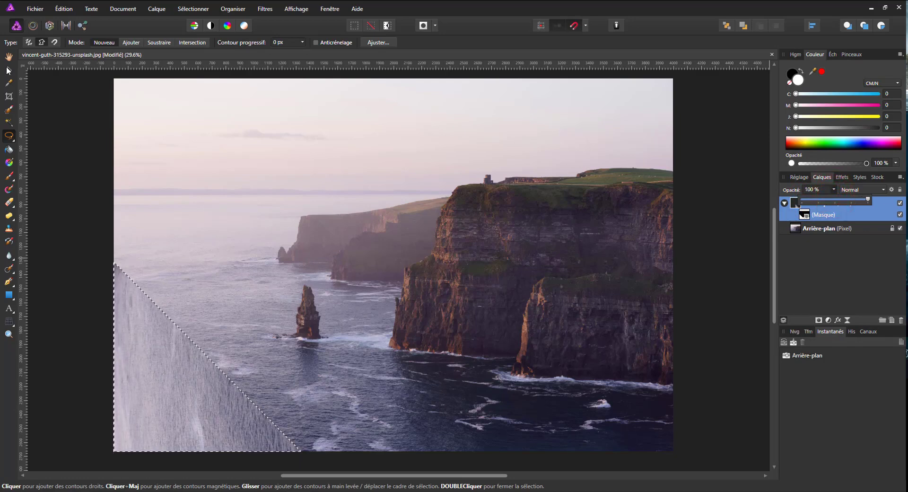
left_click(202, 316)
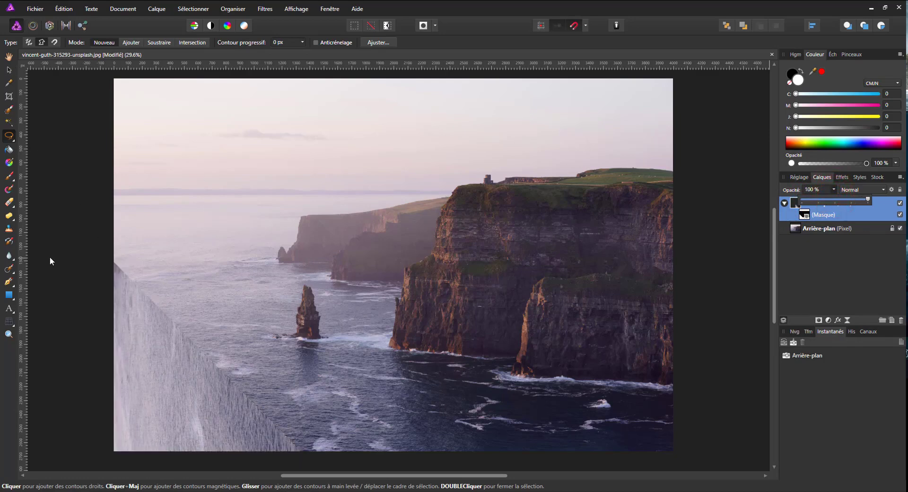
Select the masked copy with the Move tool and skew it vertically so its left side drops.
left_click(9, 70)
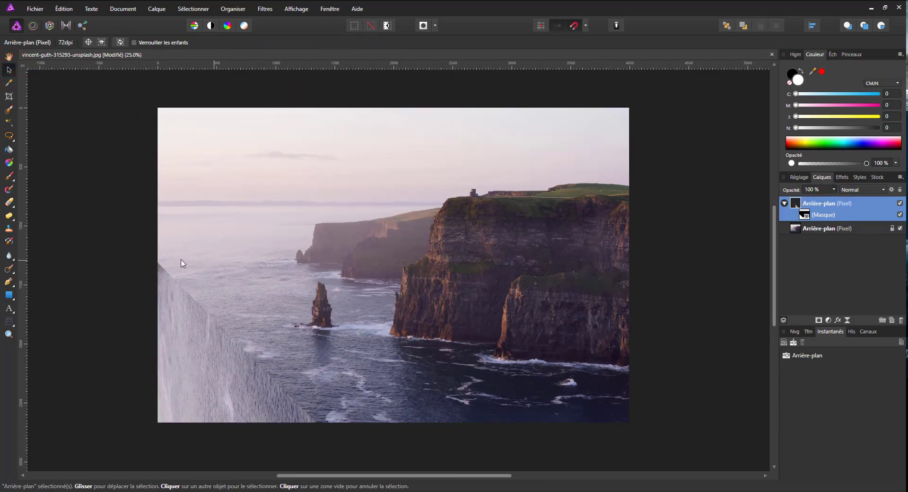
key("ctrl+minus")
key("ctrl+minus")
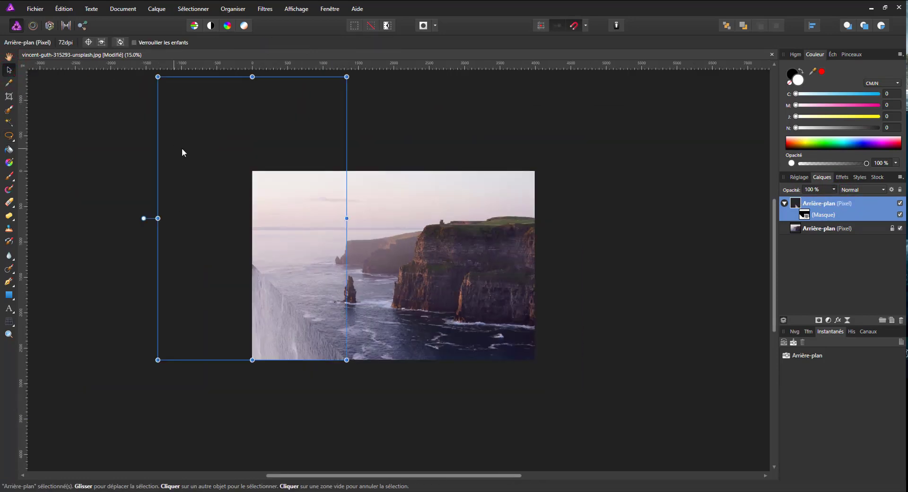
left_click(152, 218)
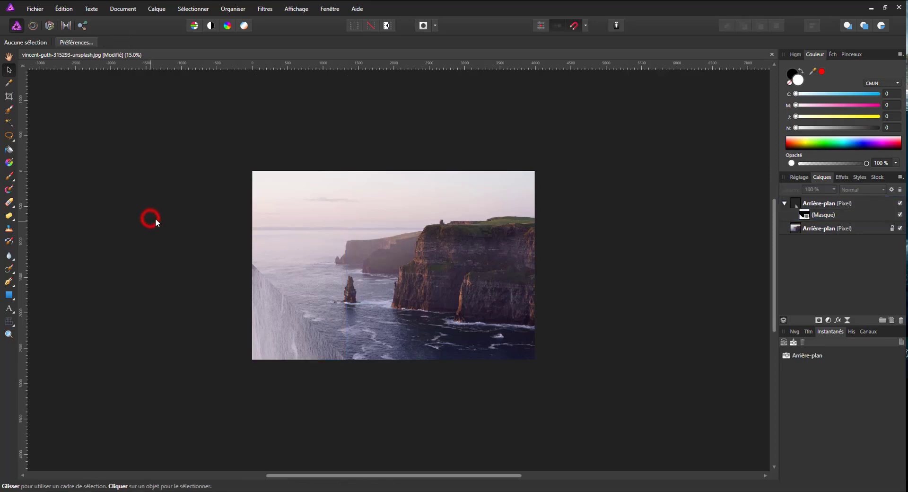
left_click(267, 312)
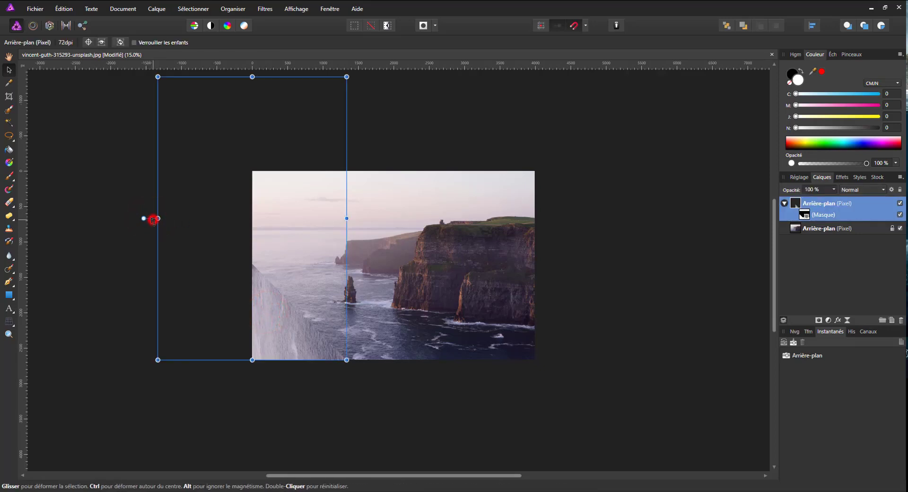
left_click_drag(154, 220, 156, 248)
Inspect the waterfall's edge against the sea up close and skew the masked copy's left side slightly further down.
key("ctrl+plus")
key("ctrl+plus")
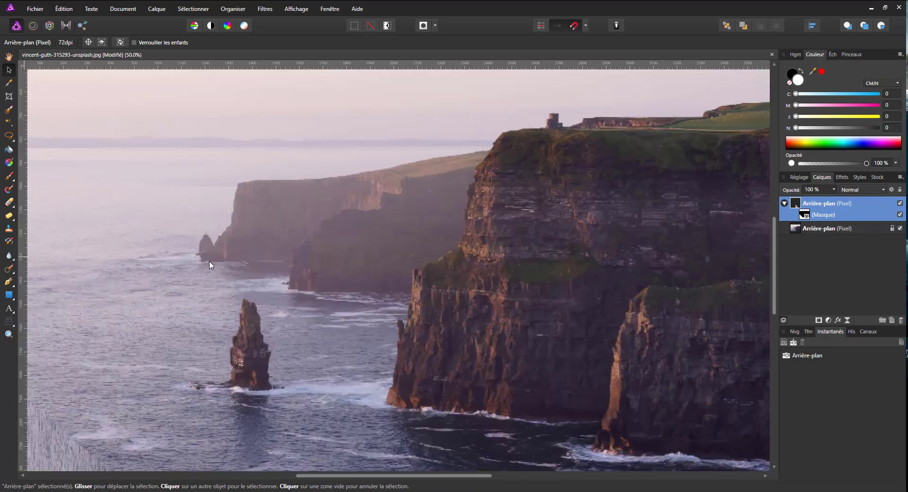
left_click_drag(174, 381, 397, 257)
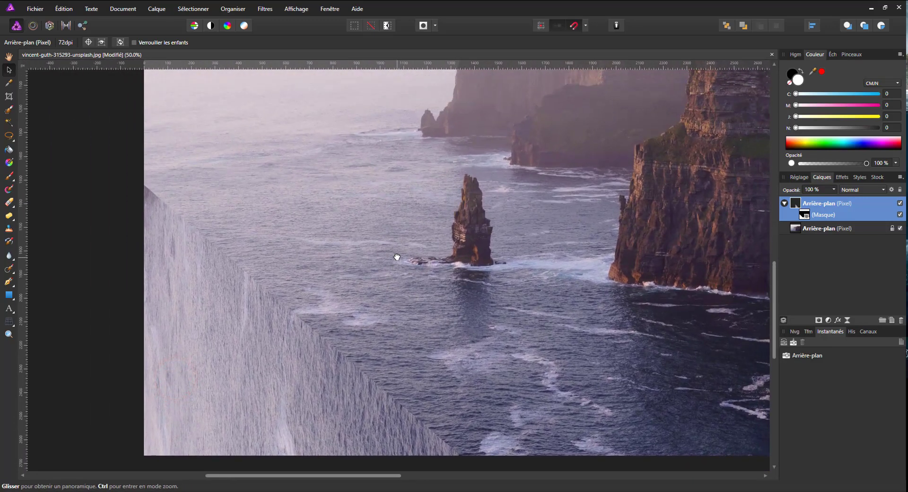
left_click_drag(331, 216, 330, 314)
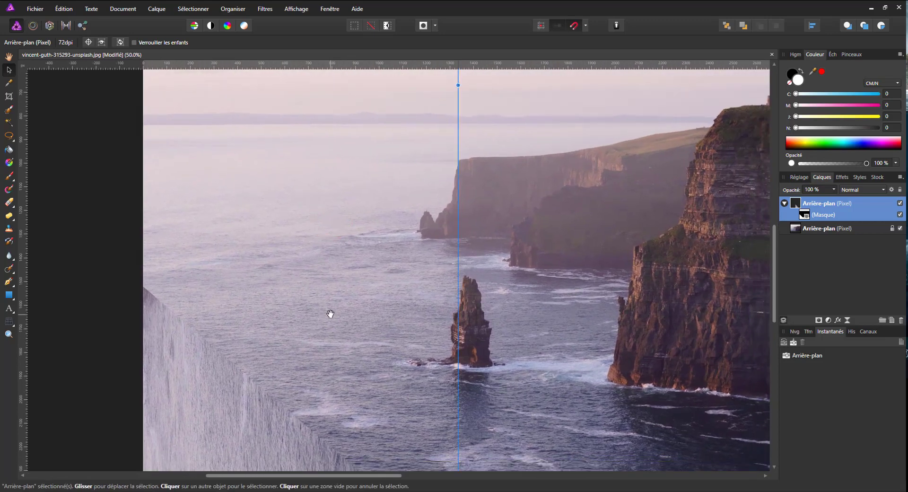
key("ctrl+minus")
key("ctrl+minus")
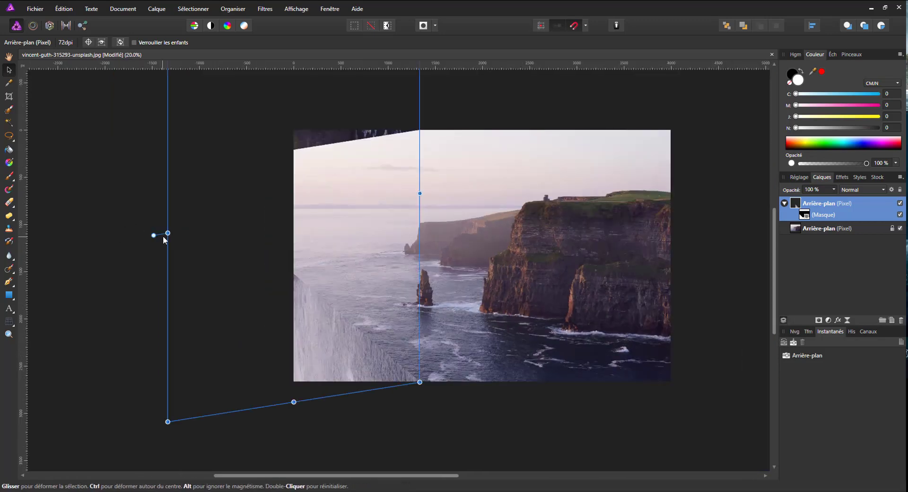
left_click_drag(163, 236, 162, 251)
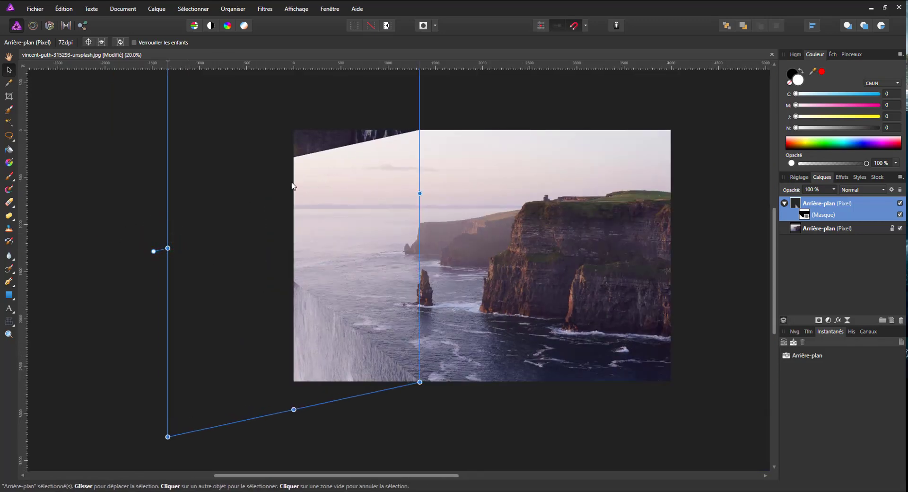
Nudge the skewed copy, together with its mask, slightly to the right.
left_click(8, 70)
mouse_move(357, 353)
left_mouse_down()
mouse_move(372, 351)
mouse_move(359, 351)
left_mouse_up()
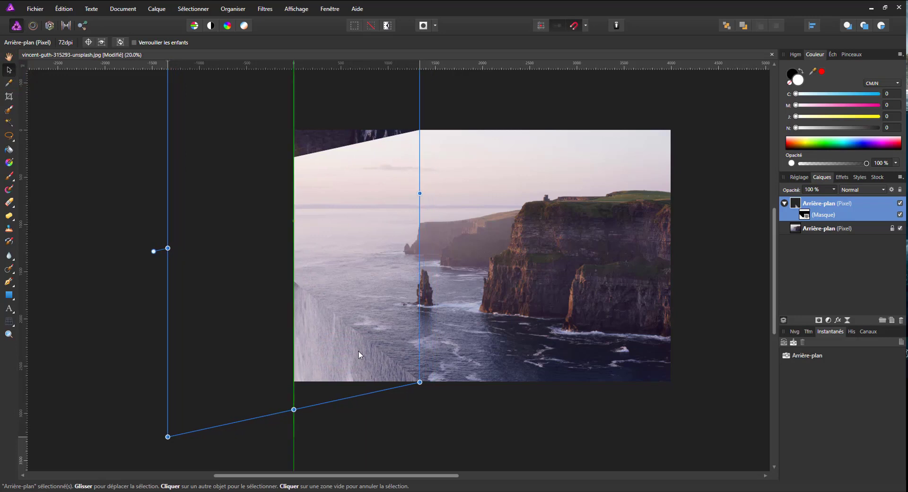
key("Right")
key("Right")
key("Right")
key("Right")
key("Right")
key("Right")
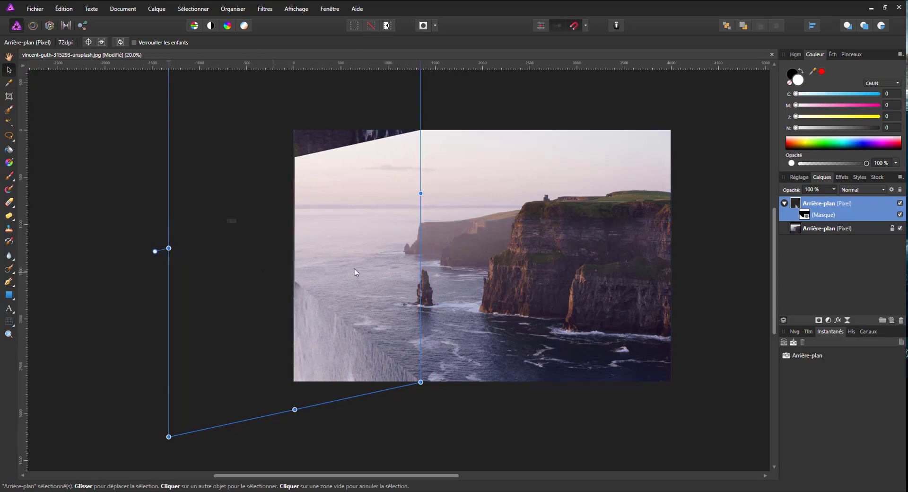
Target the copy's mask and set up a soft 512 px basic brush with 0 % hardness and 100 % flow.
left_click(806, 217)
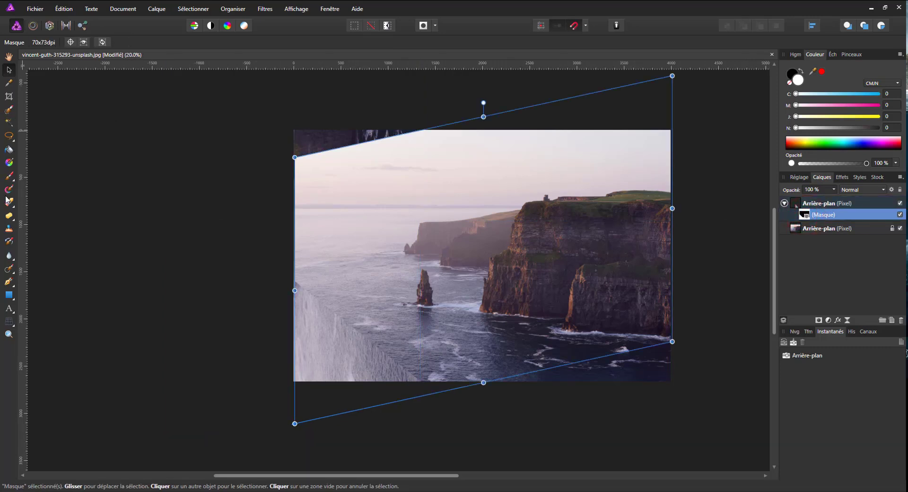
key("b")
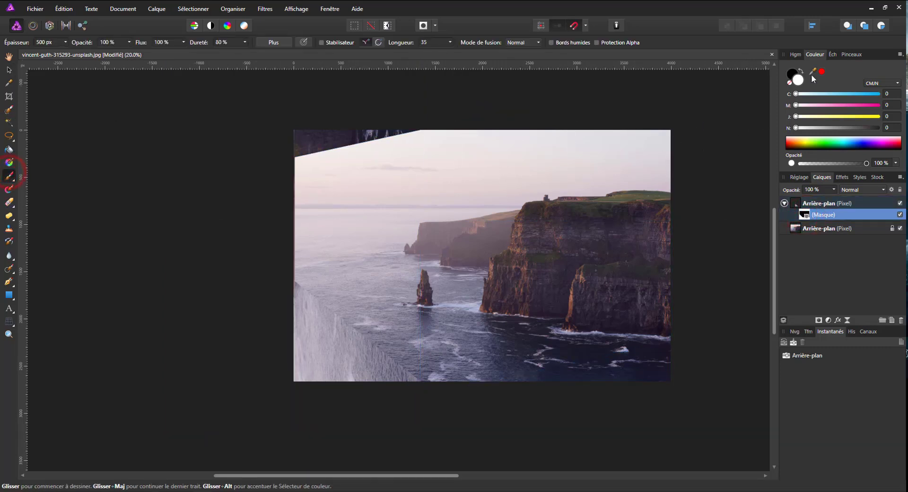
left_click(847, 54)
left_click(821, 165)
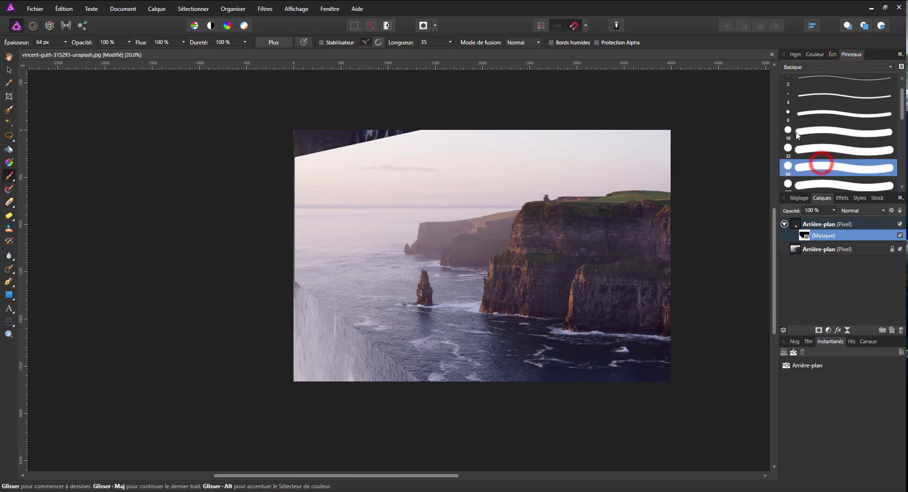
scroll(836, 154, "down", 2)
scroll(814, 158, "down", 2)
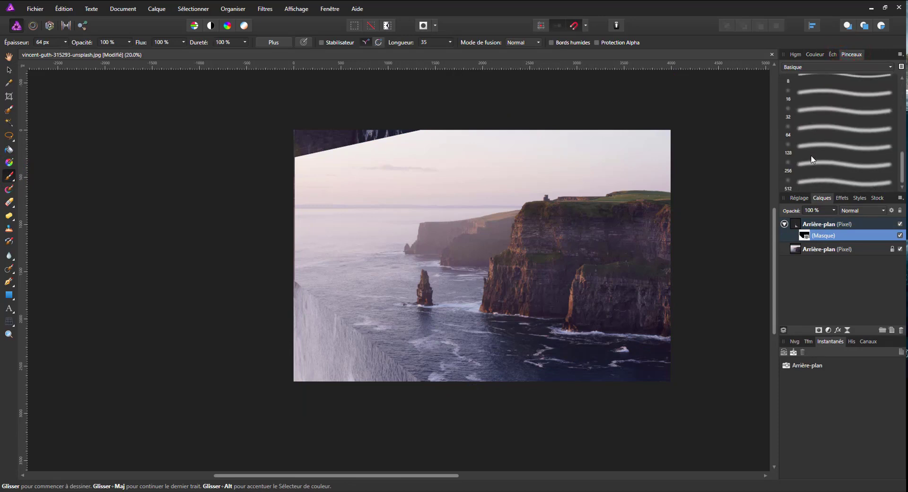
left_click(814, 185)
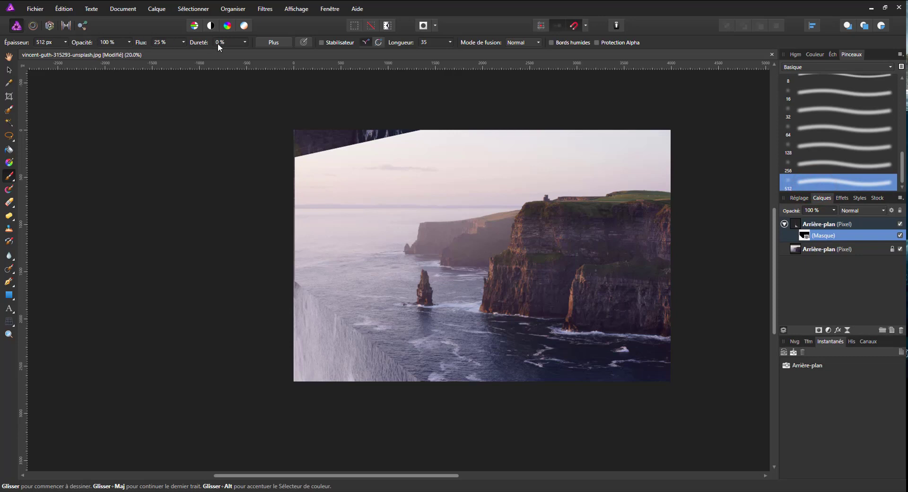
left_click(183, 42)
left_click_drag(182, 51, 300, 50)
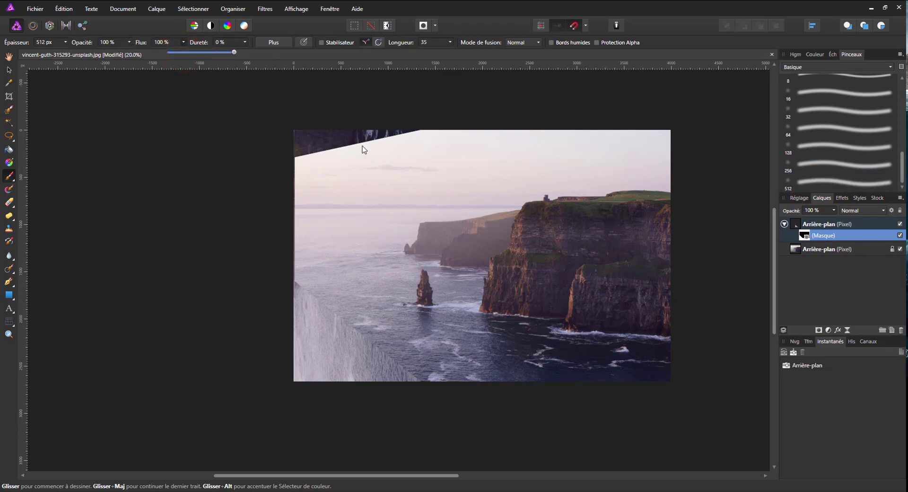
Paint black on the mask to hide the copy's leftover strip in the photo's upper-left corner and along its left edge.
left_click(815, 55)
left_click(814, 55)
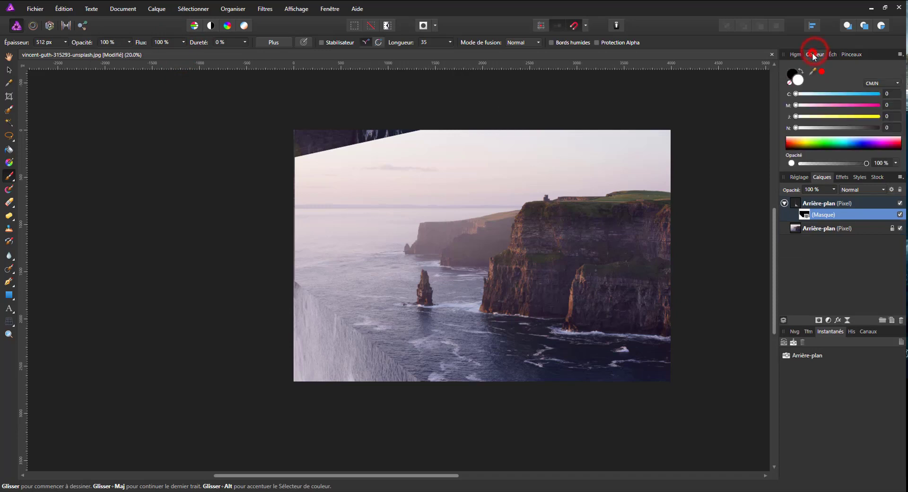
left_click(795, 75)
left_click_drag(424, 135, 232, 143)
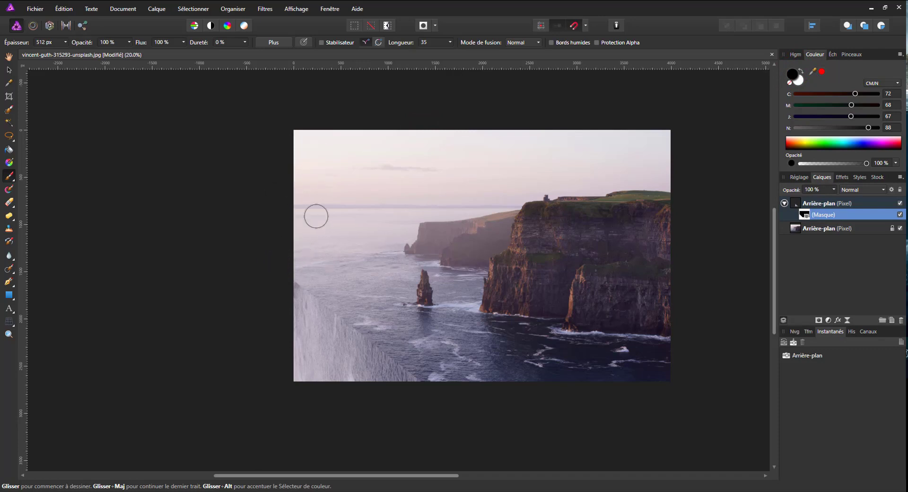
scroll(361, 314, "up", 3)
scroll(362, 315, "down", 2)
scroll(362, 315, "up", 1)
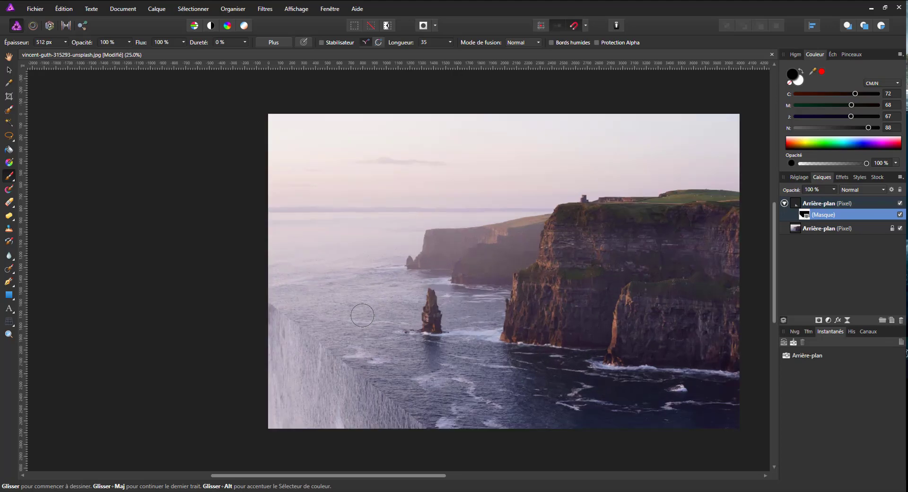
Paint black on the copy's mask with the soft brush to fade the upper-left start of the waterfall's edge into the sea.
scroll(362, 315, "down", 2)
scroll(362, 315, "up", 3)
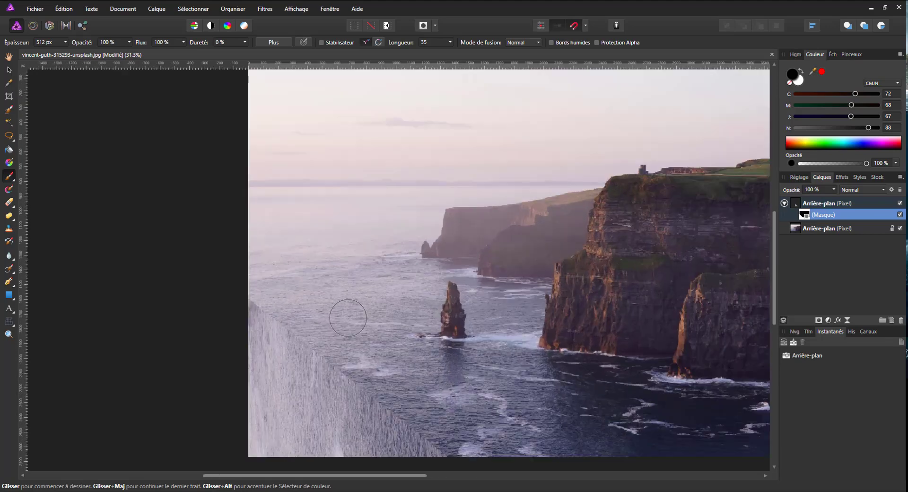
scroll(349, 314, "down", 1)
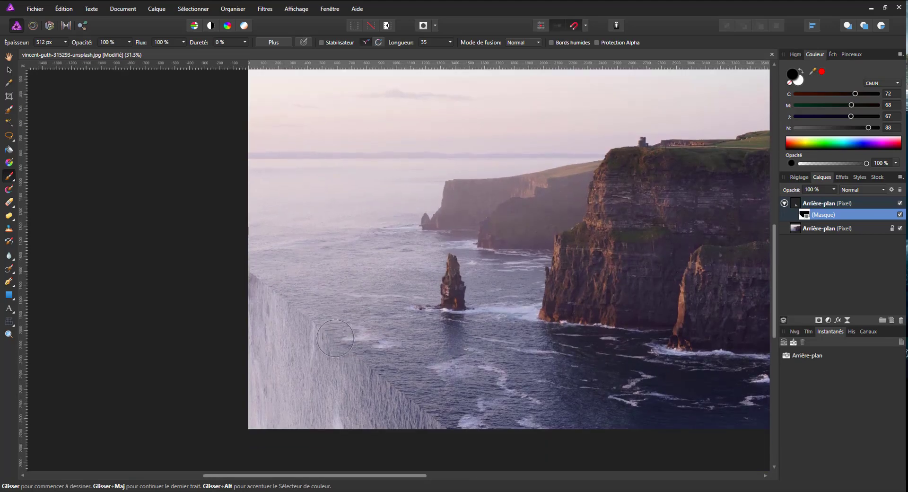
left_click(266, 266)
left_click(253, 263)
Paint white on the mask to bring back parts of the waterfall's edge, and touch up the sea side with black.
key("x")
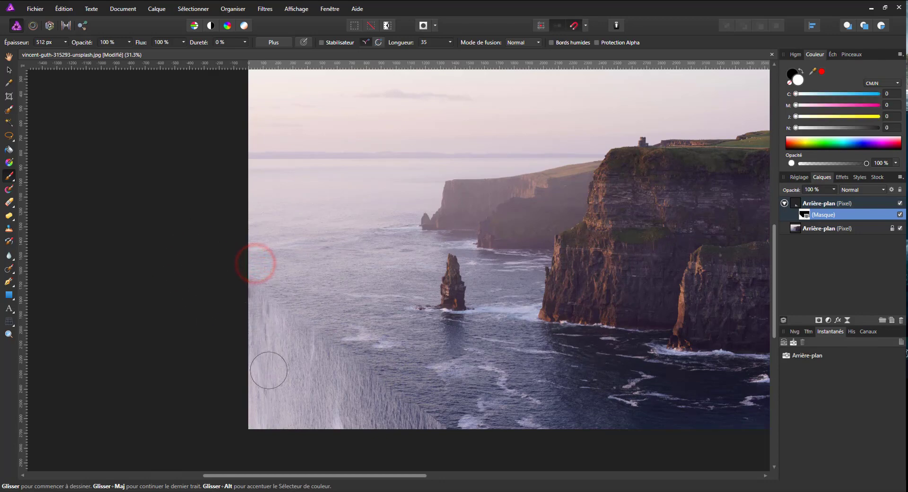
left_click(310, 345)
left_click(272, 326)
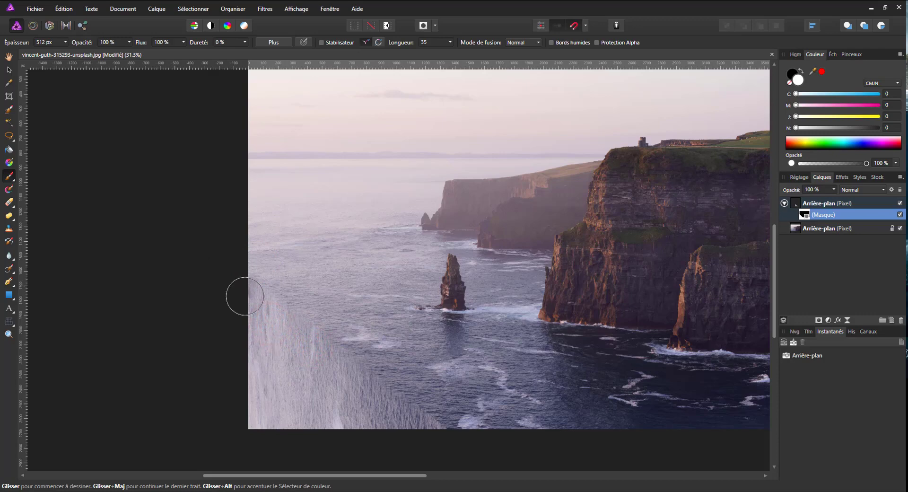
left_click_drag(320, 344, 374, 394)
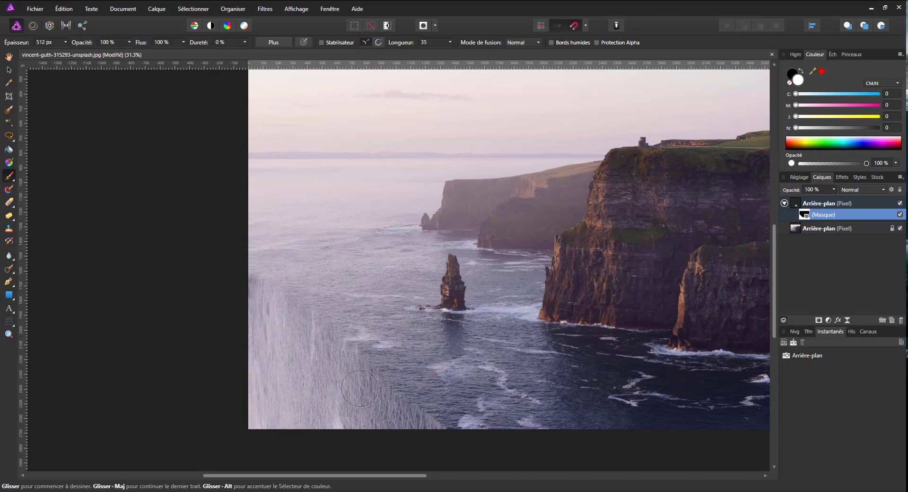
key("x")
left_click(391, 365)
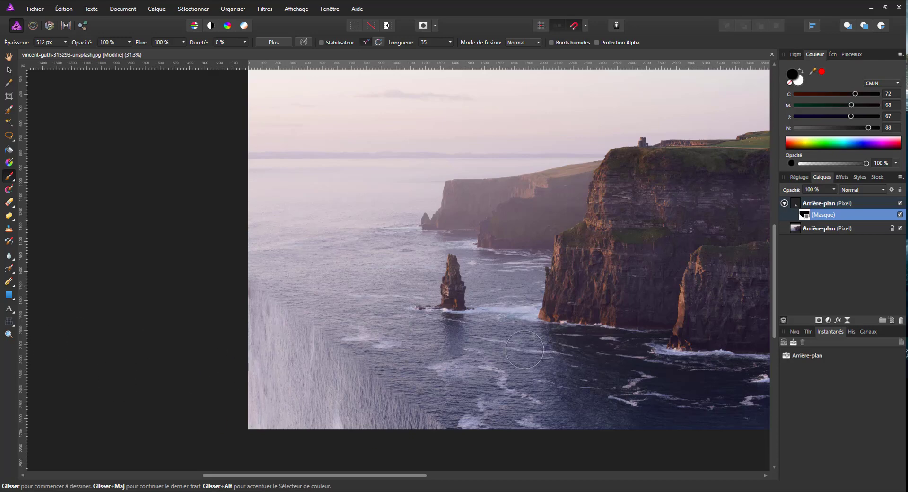
Import the brush file smirtbrushes2015_by_smirtouille-d9hocvg.abr from the element graphique folder.
key("space")
left_click_drag(481, 349, 419, 336)
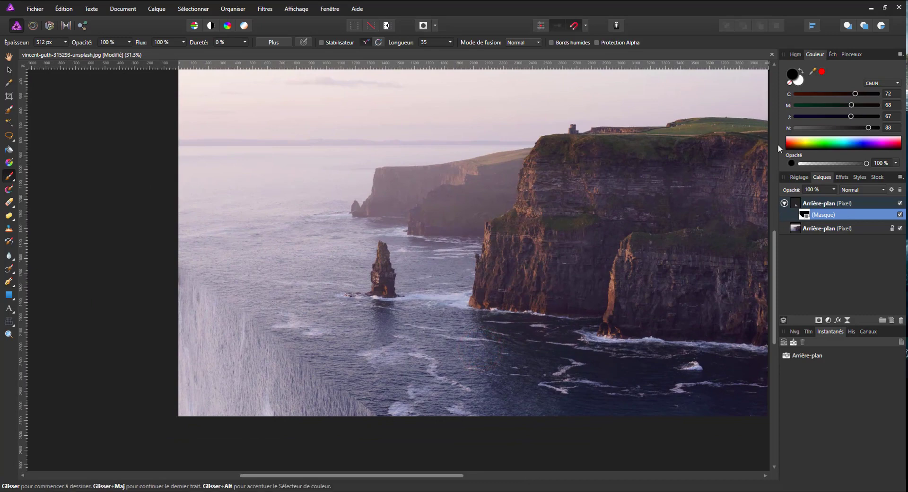
left_click(850, 55)
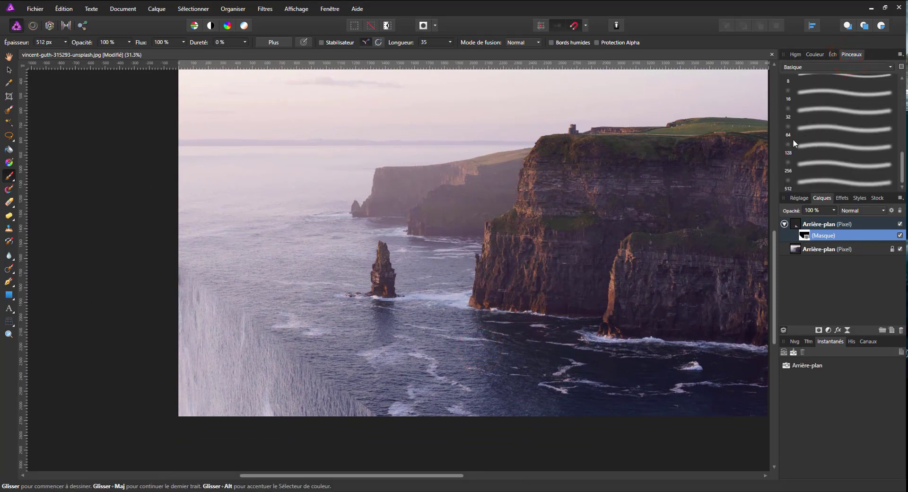
left_click(819, 67)
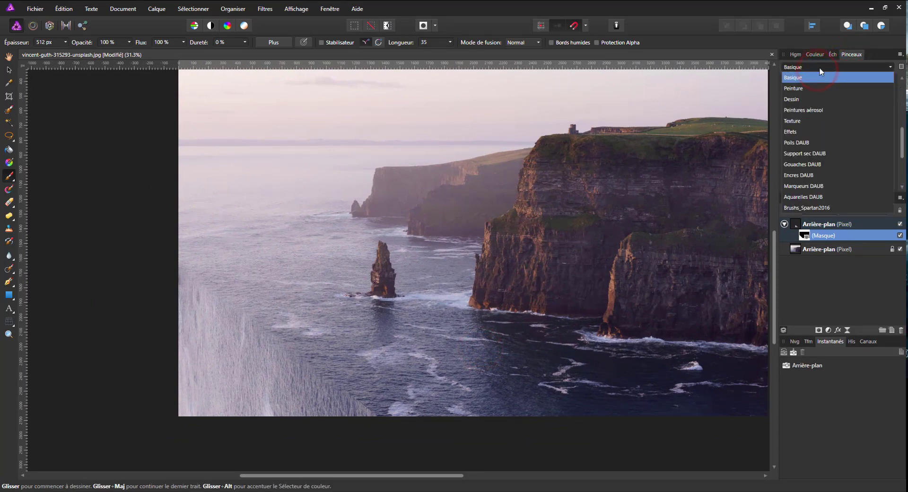
left_click(823, 70)
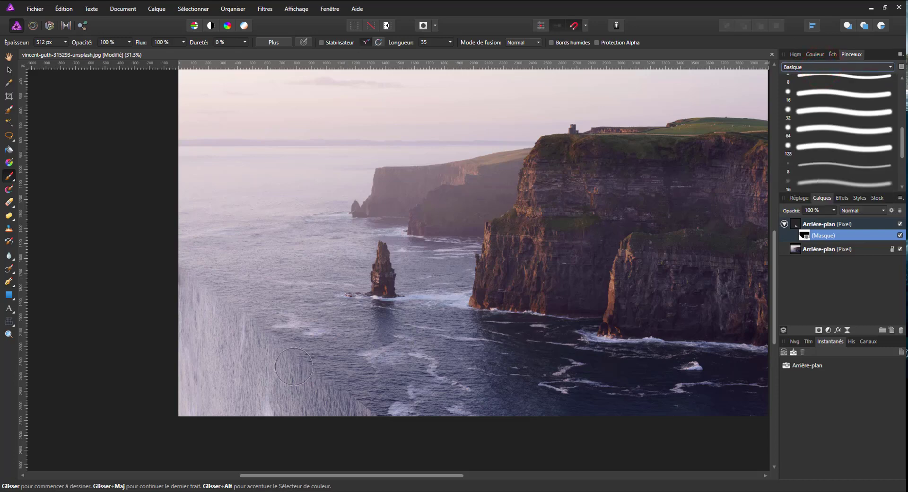
left_click(276, 490)
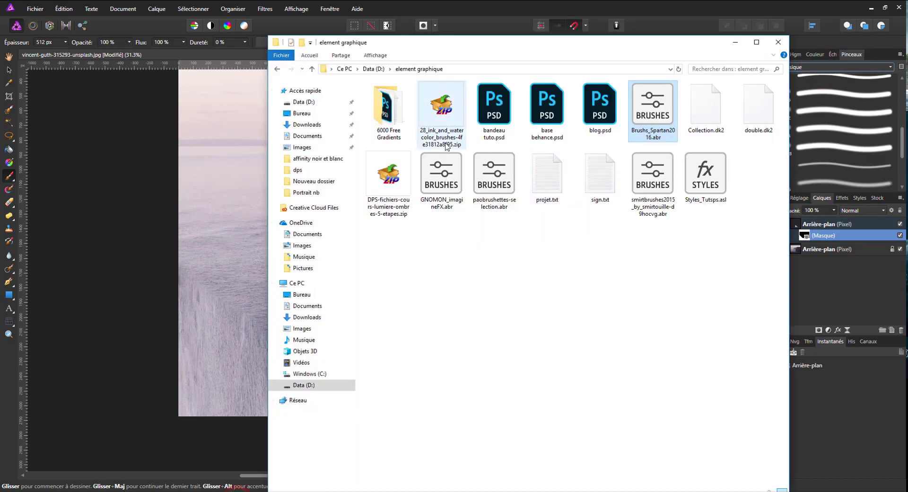
double_click(640, 190)
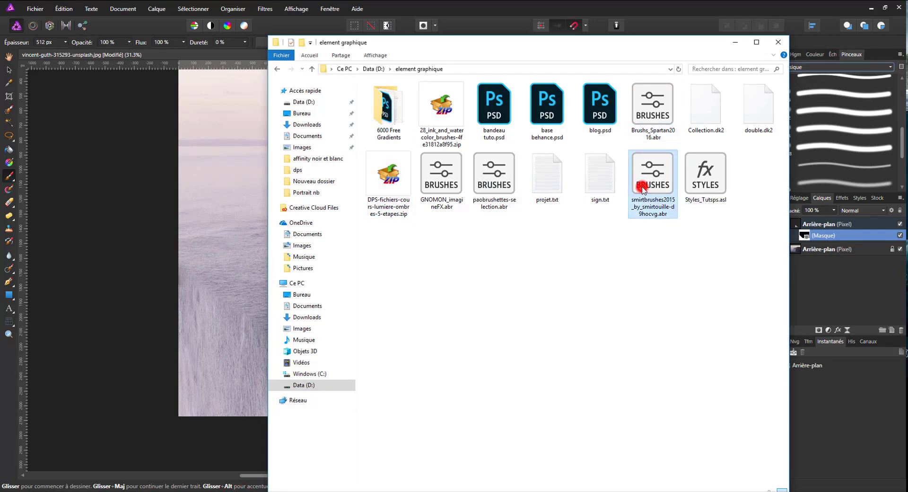
left_click(243, 491)
left_click_drag(661, 181, 172, 152)
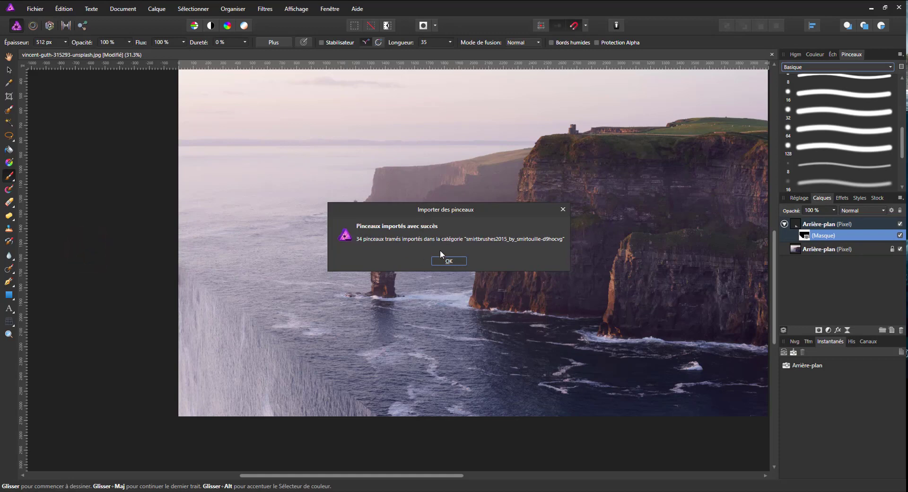
left_click(447, 261)
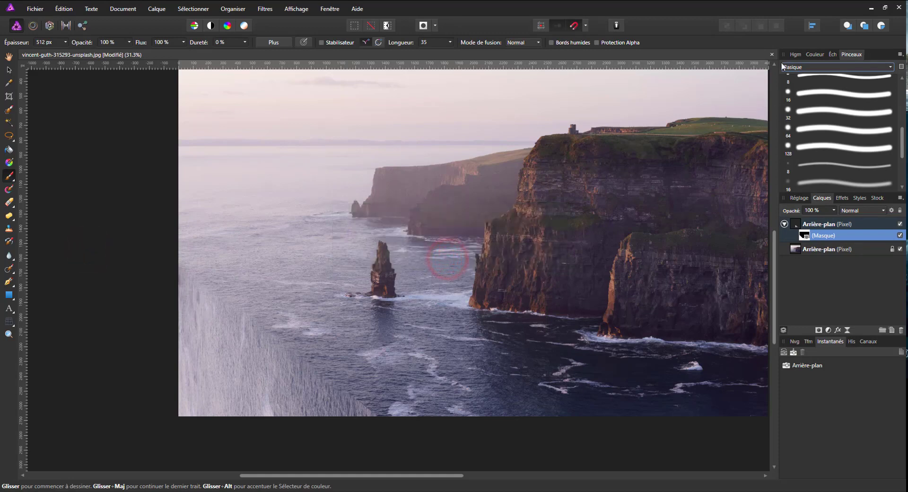
Browse the imported smirtbrushes2015 brushes, and choose the cloudy 500 px brush from the Brushs_Spartan2016 category.
left_click(802, 66)
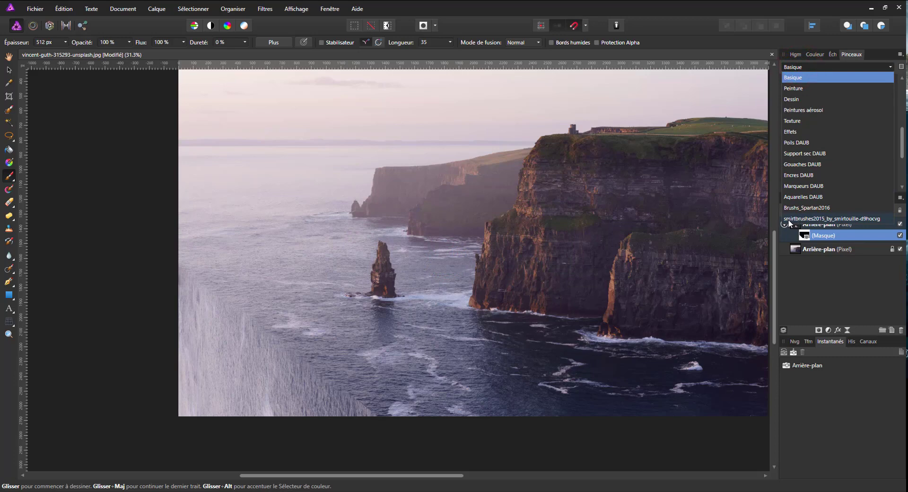
left_click(840, 219)
scroll(844, 114, "down", 6)
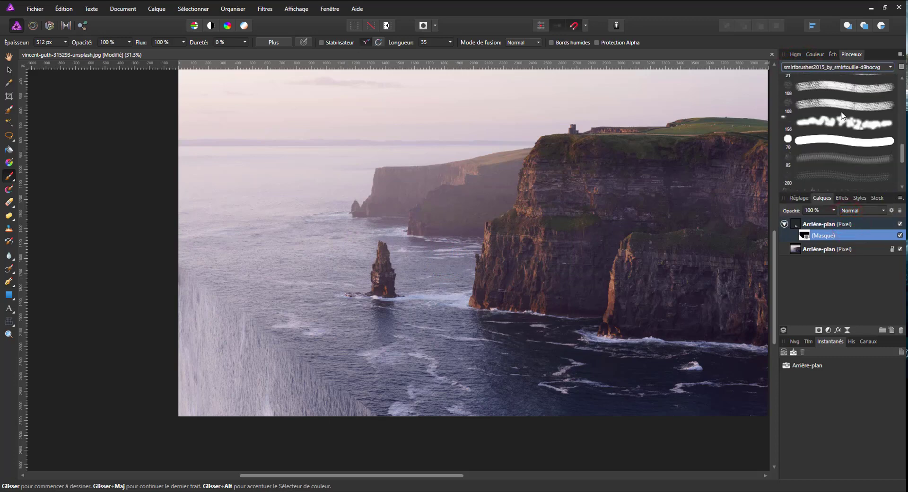
left_click(816, 67)
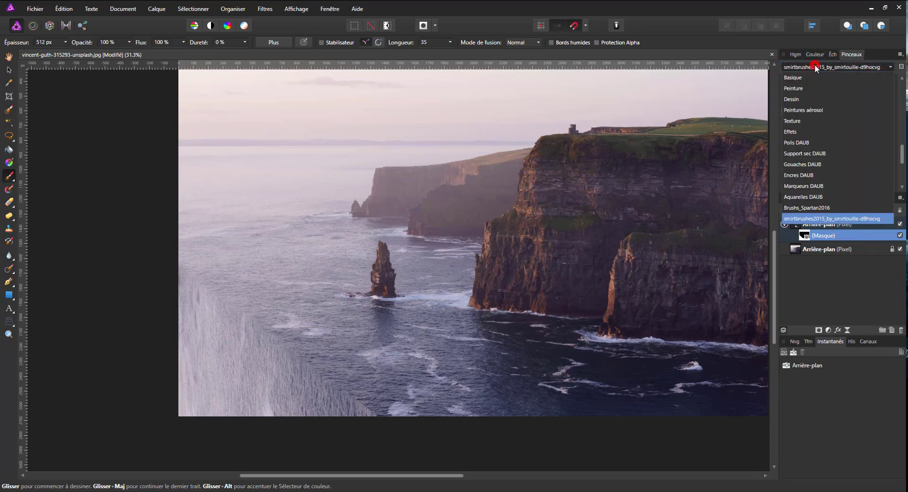
left_click(802, 209)
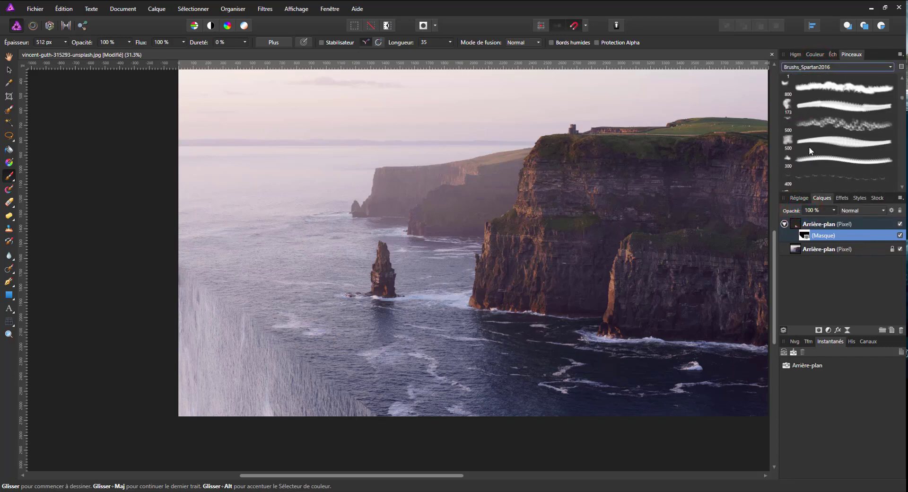
scroll(809, 146, "down", 2)
left_click(806, 120)
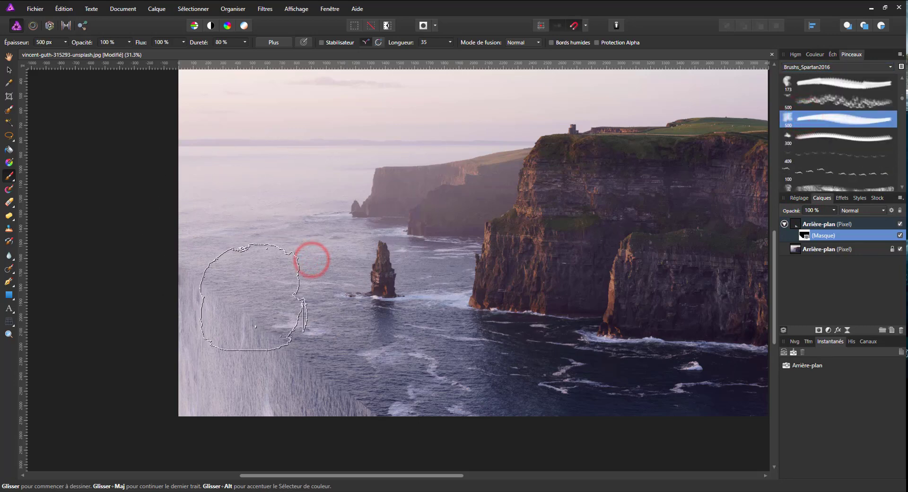
Add a new pixel layer above the masked copy and make white the painting colour.
left_click(827, 226)
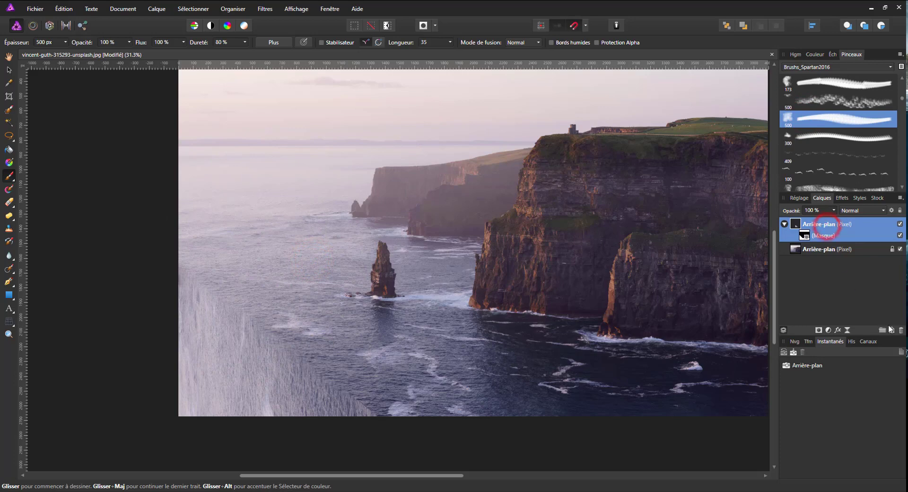
left_click(892, 330)
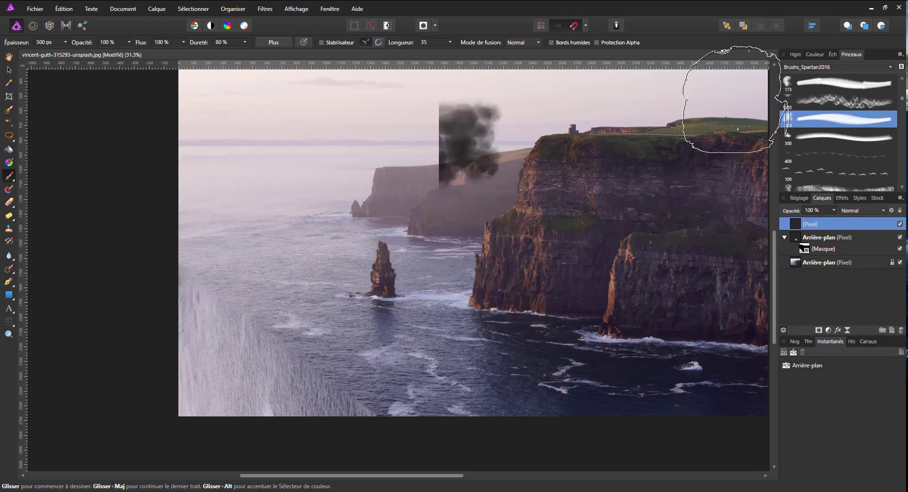
left_click(815, 55)
left_click(803, 71)
Paint white mist on the new layer along the waterfall's diagonal edge with the 500 px cloudy brush.
mouse_move(191, 201)
left_mouse_down()
mouse_move(179, 219)
mouse_move(203, 274)
mouse_move(227, 274)
mouse_move(221, 297)
left_mouse_up()
left_click(227, 268)
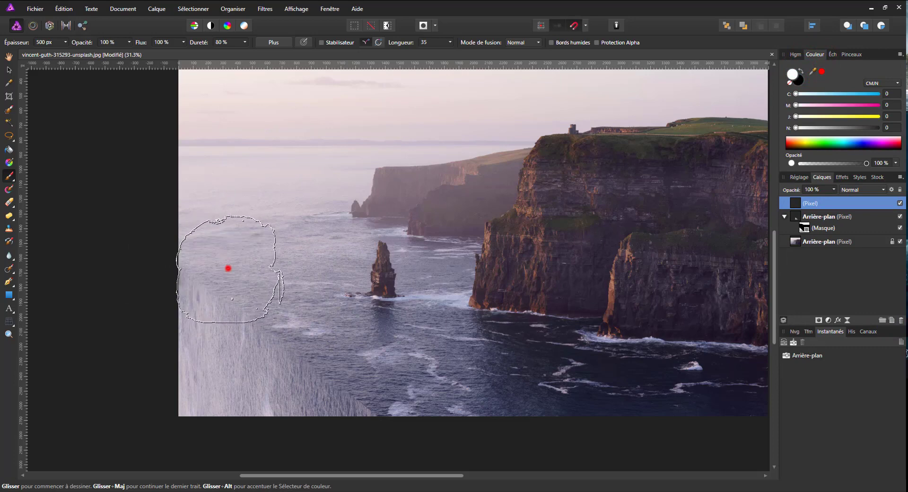
left_click(267, 311)
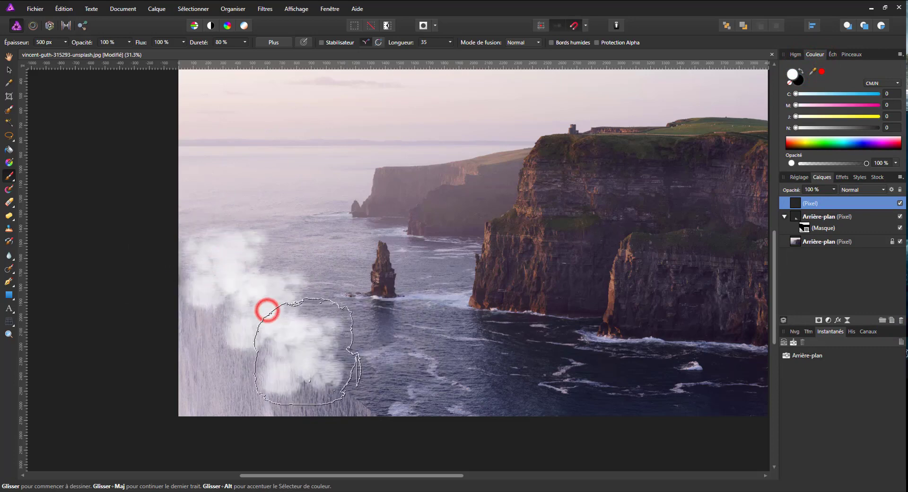
left_click(325, 353)
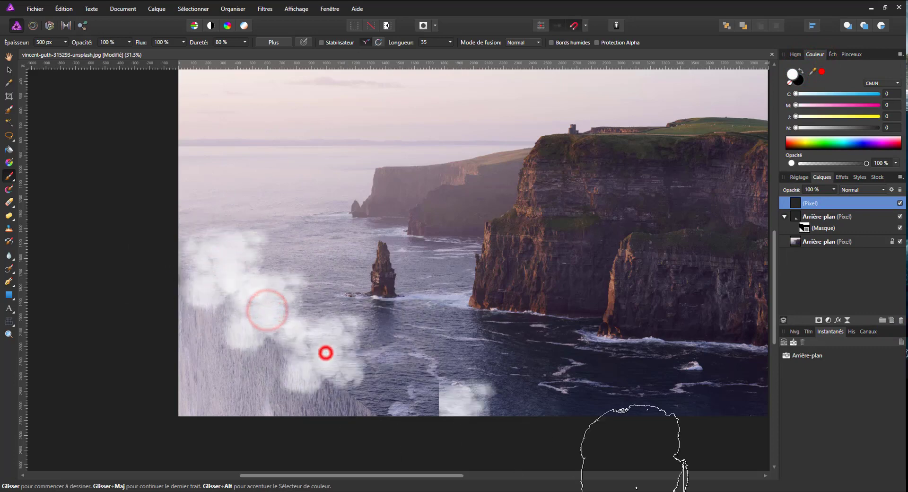
Squash the mist layer vertically, skew it slightly to the left and shift it onto the waterfall's edge.
left_click(6, 70)
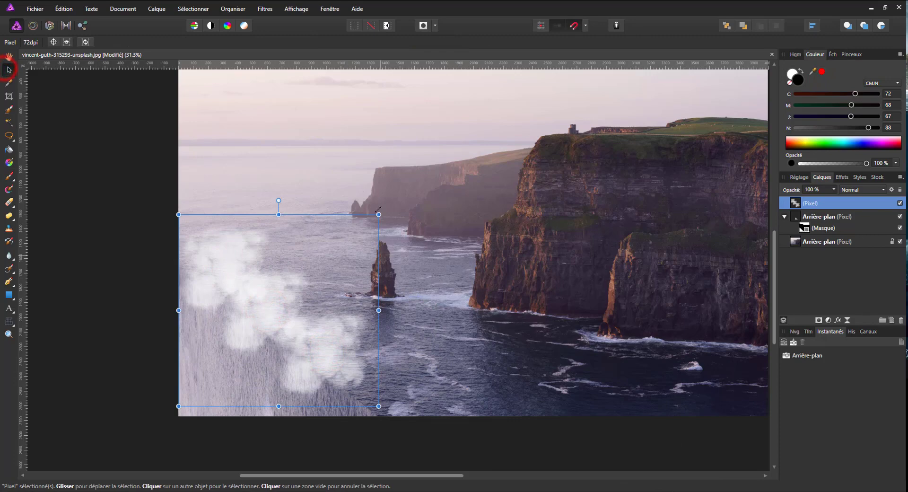
left_click(279, 208)
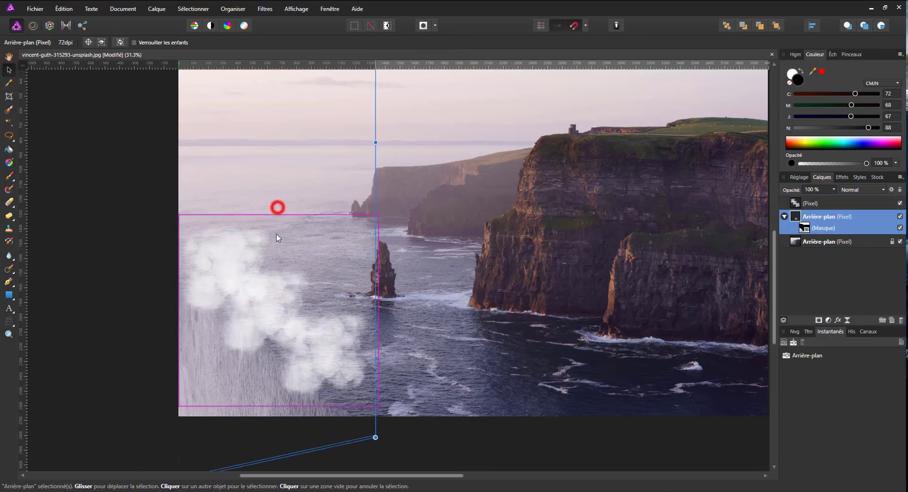
left_click(812, 205)
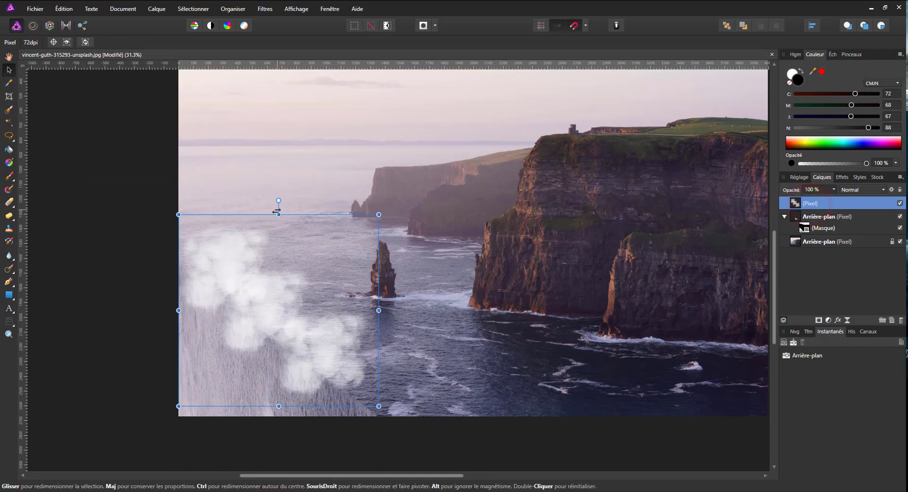
left_click_drag(276, 216, 279, 280)
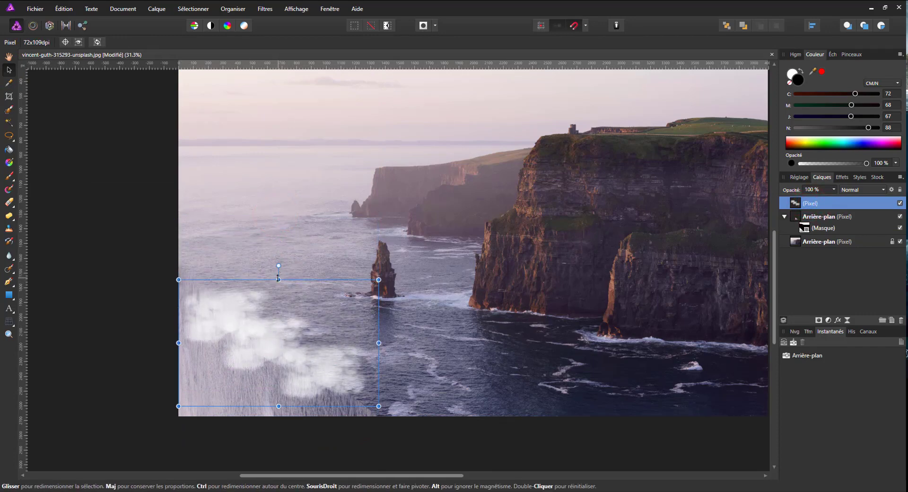
left_click_drag(280, 275, 261, 310)
left_click_drag(267, 379, 259, 356)
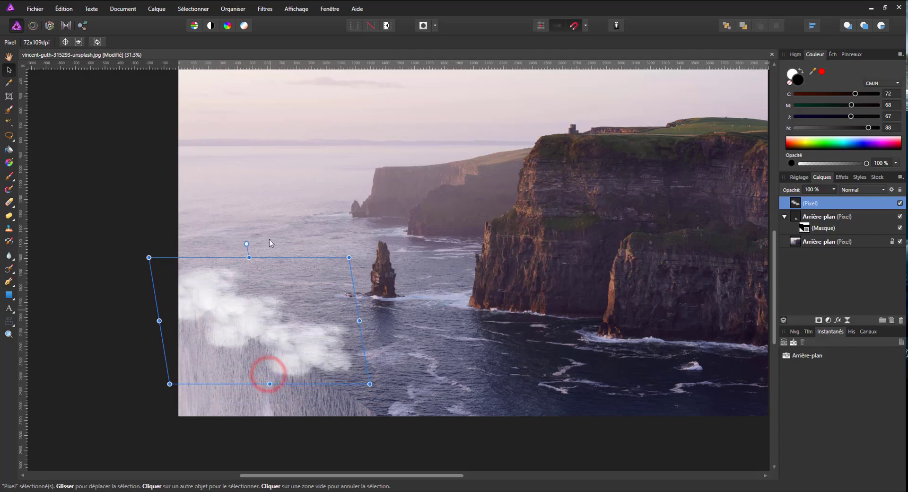
Set the mist layer's opacity to 75 % and paint more white mist at the lower-right end of the waterfall's edge.
left_click(834, 189)
mouse_move(835, 201)
left_mouse_down()
mouse_move(808, 201)
mouse_move(822, 201)
left_mouse_up()
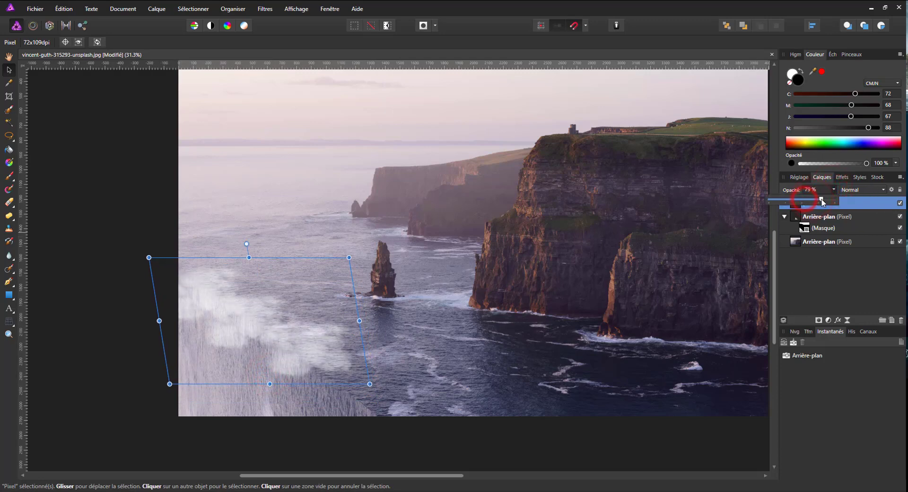
left_click(858, 207)
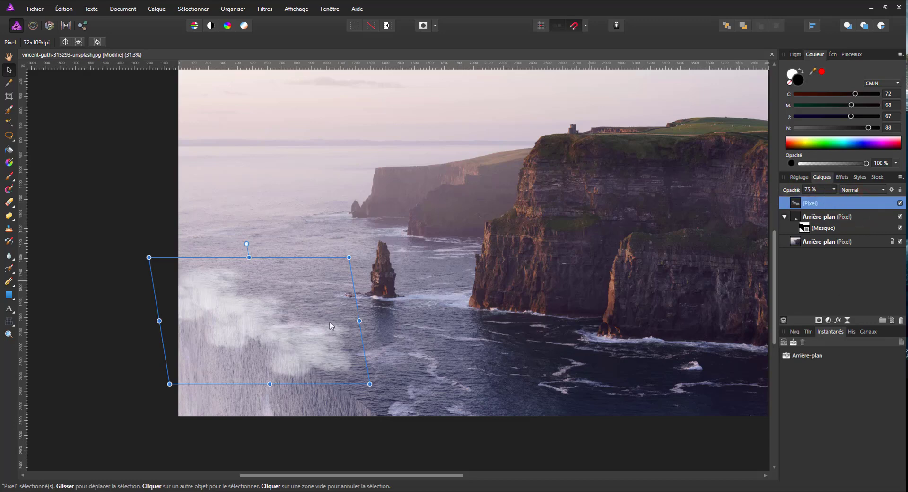
left_click(9, 175)
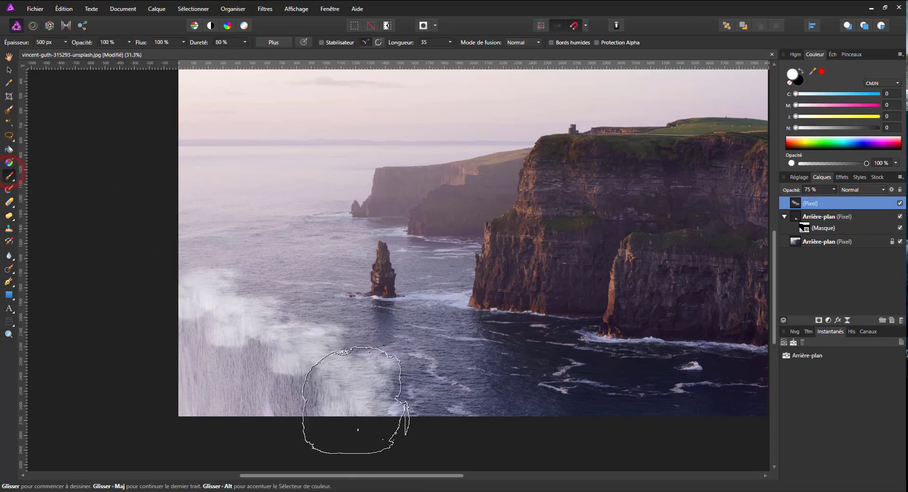
left_click(354, 399)
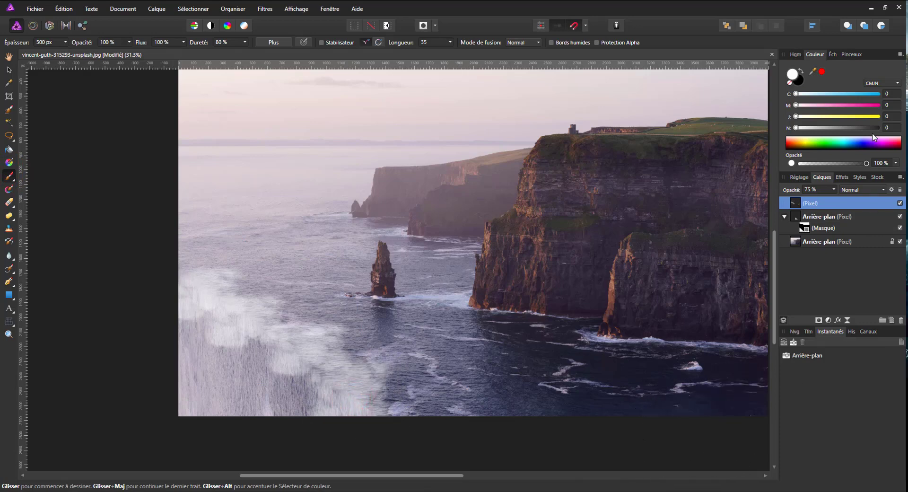
Add a mask to the mist layer, with black as the painting colour.
left_click(802, 73)
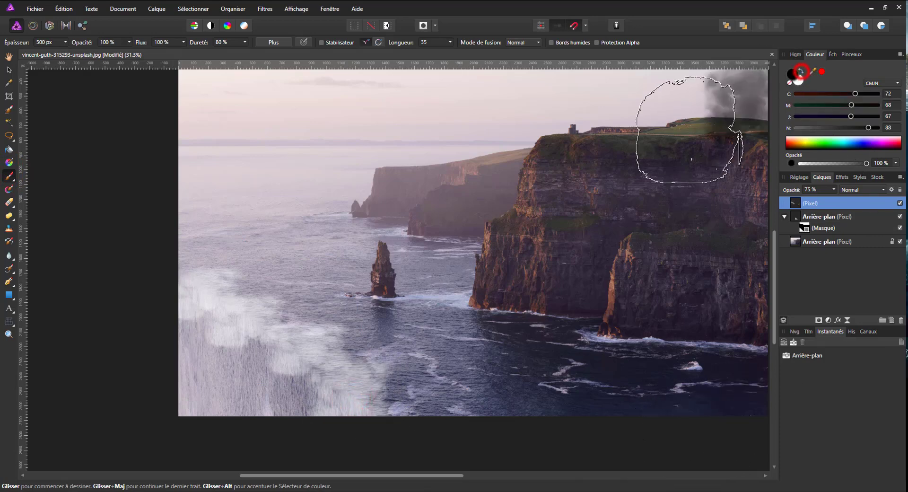
left_click(819, 320)
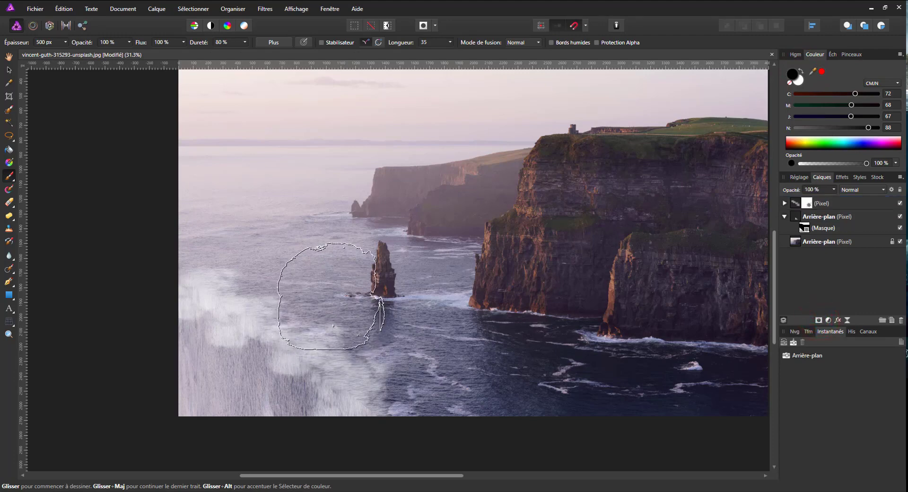
Paint black on the mist layer's mask to trim the mist along both sides of the waterfall's edge.
left_click(331, 303)
left_click(291, 429)
left_click(305, 438)
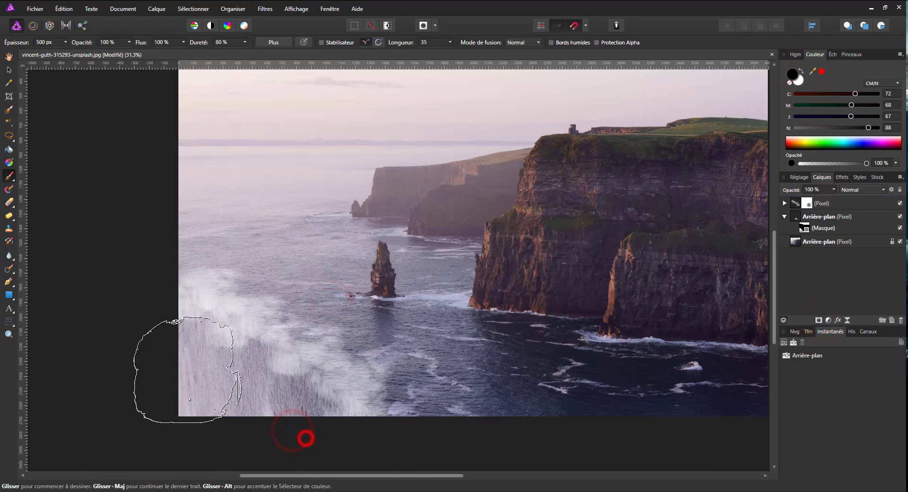
left_click(187, 369)
left_click(209, 371)
left_click(225, 246)
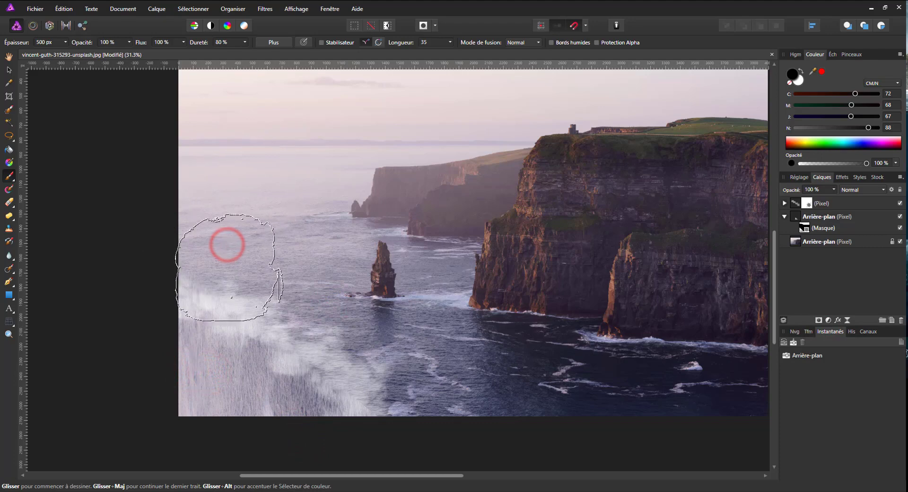
left_click(247, 266)
left_click(290, 264)
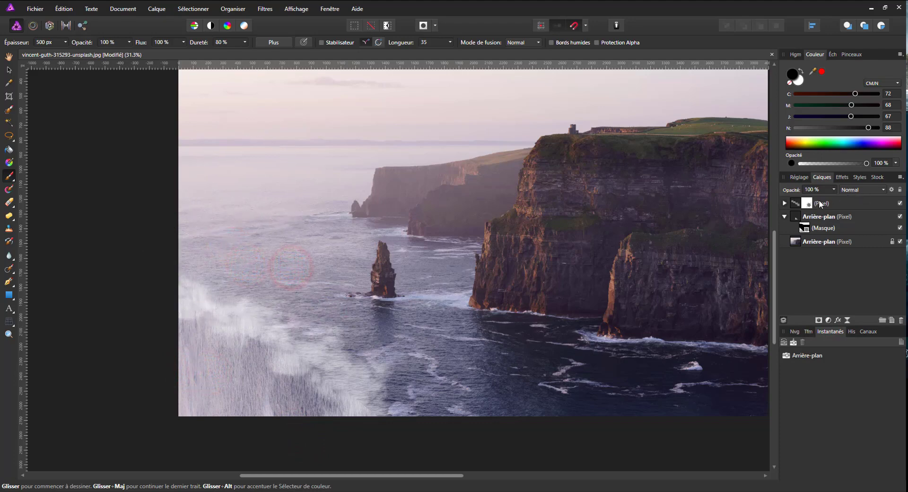
Set the mist layer's opacity to 93 %.
left_click(795, 204)
left_click(833, 189)
left_click(841, 199)
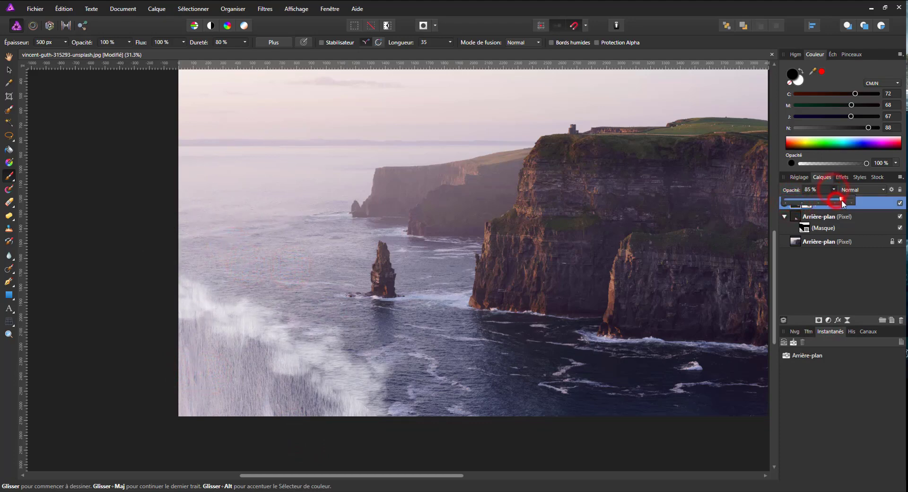
left_click(847, 199)
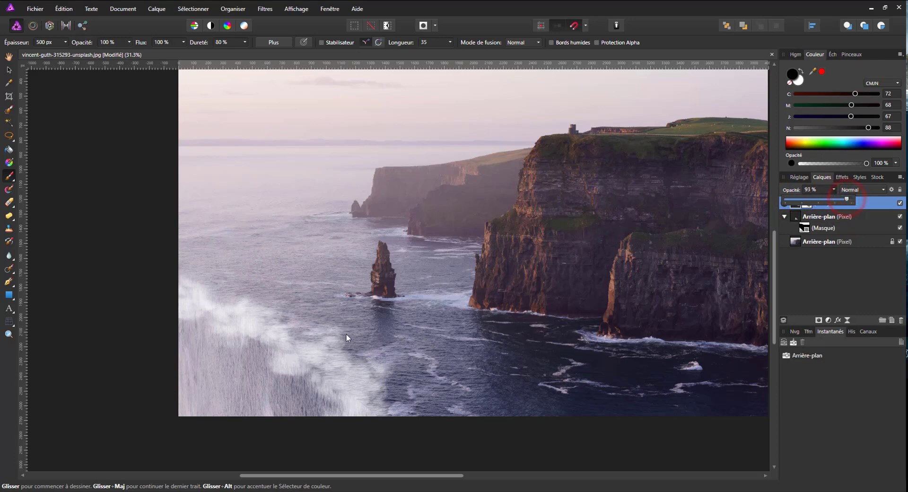
left_click_drag(346, 338, 378, 307)
key("ctrl+z")
key("ctrl+z")
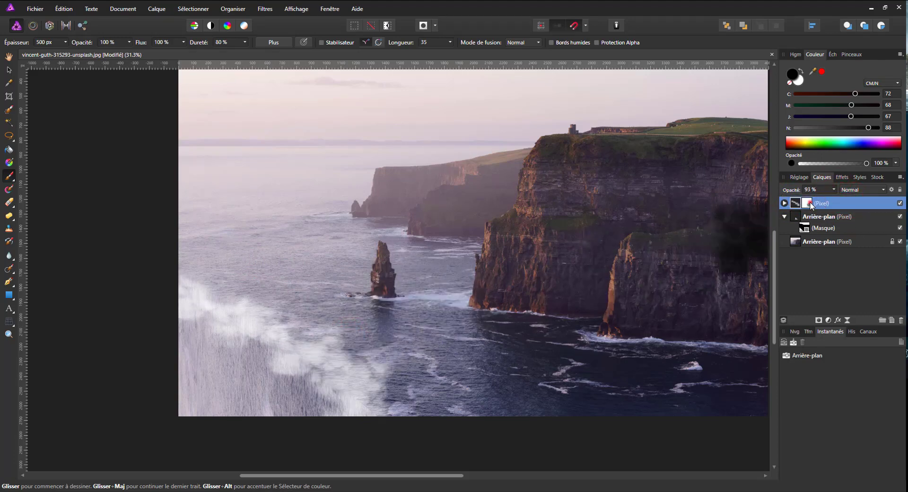
Paint black on the mist layer's mask to thin the mist's seaward edge and the area over the waterfall's face.
left_click(807, 204)
left_click(356, 312)
left_click(399, 345)
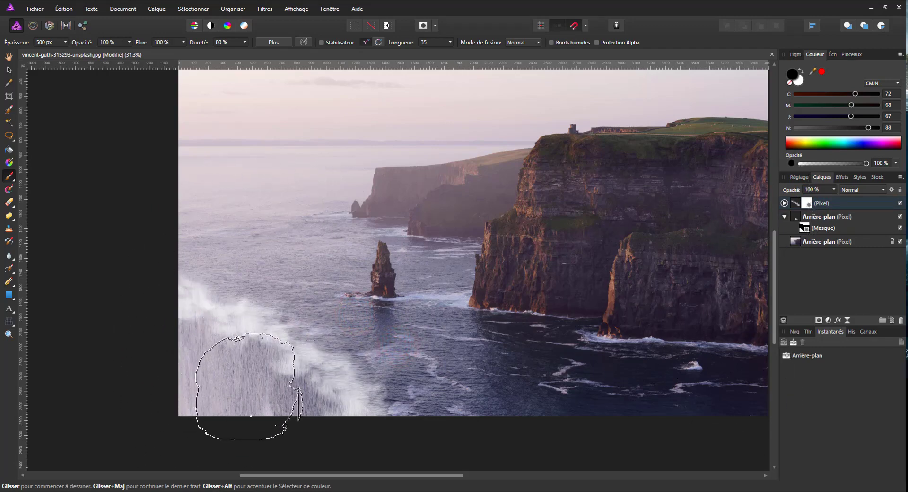
left_click(262, 394)
Paint more white mist on the mist layer at the waterfall's base, along its upper edge and at its lower-right end.
left_click(791, 202)
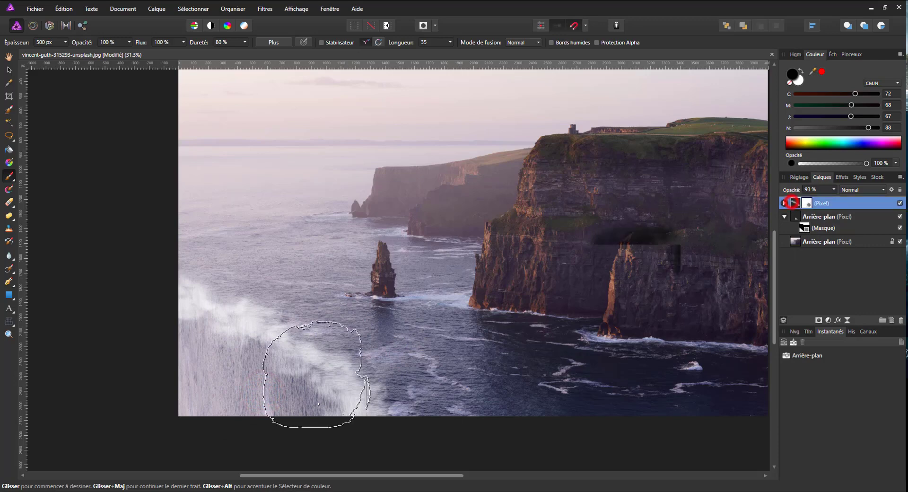
key("x")
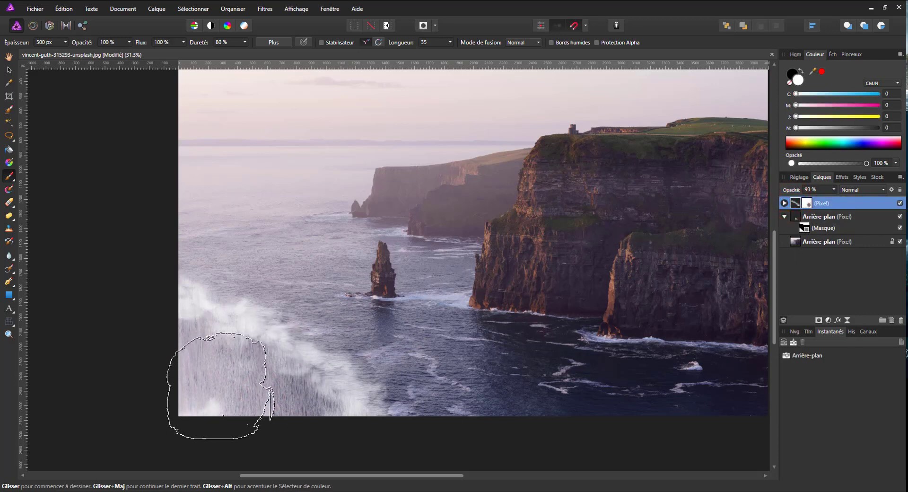
left_click(220, 387)
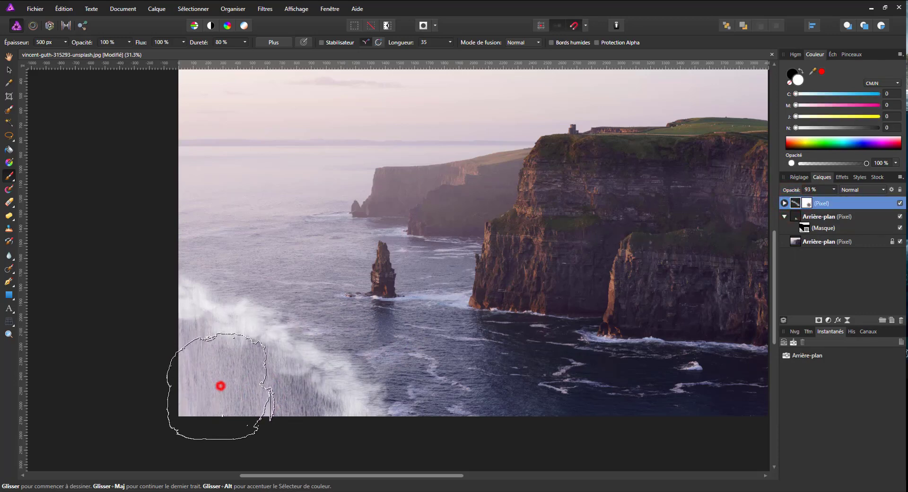
left_click(277, 420)
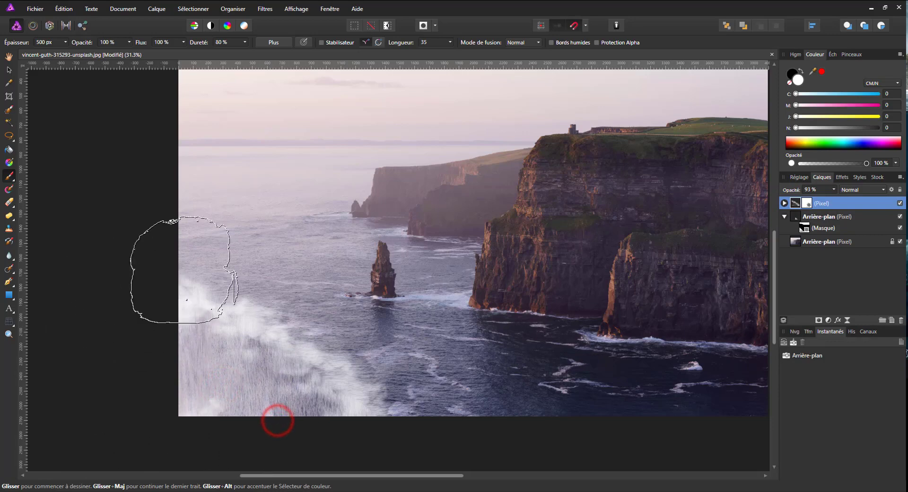
left_click(256, 269)
left_click(379, 363)
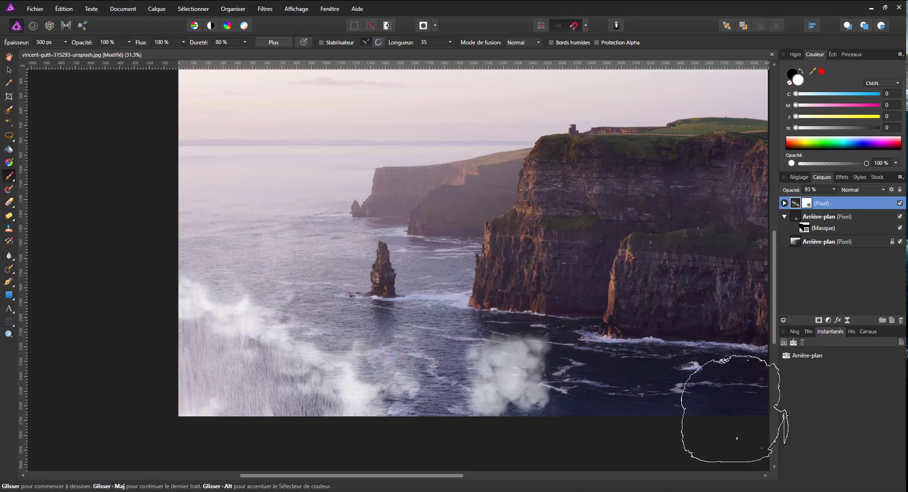
Preview other blend modes for the mist layer and keep it on Normal.
left_click(851, 191)
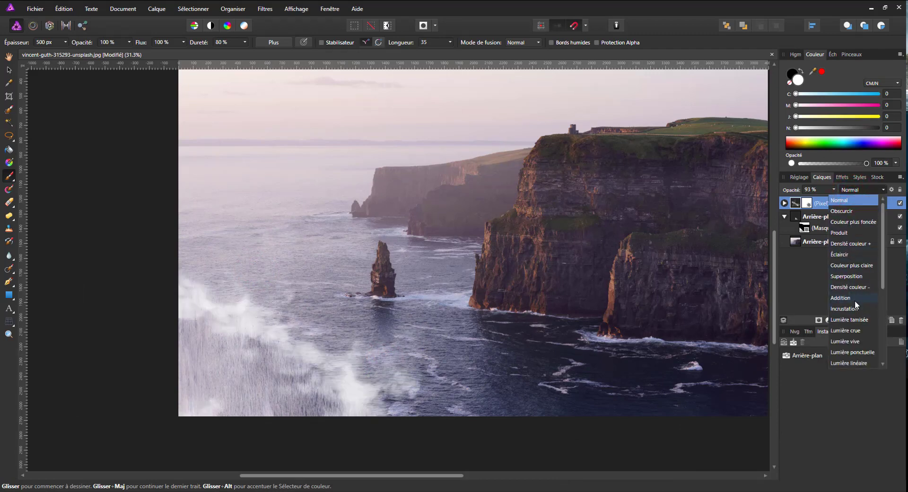
scroll(850, 364, "down", 1)
scroll(852, 360, "down", 10)
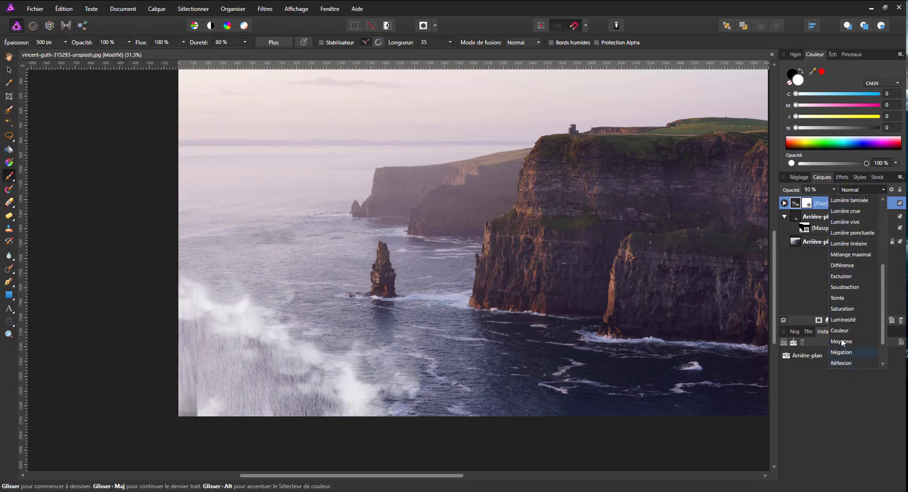
scroll(846, 250, "up", 10)
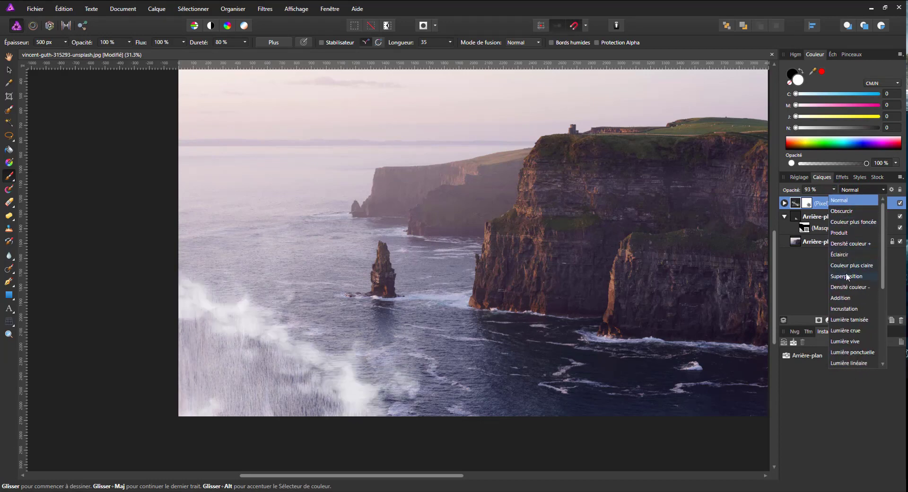
left_click(851, 201)
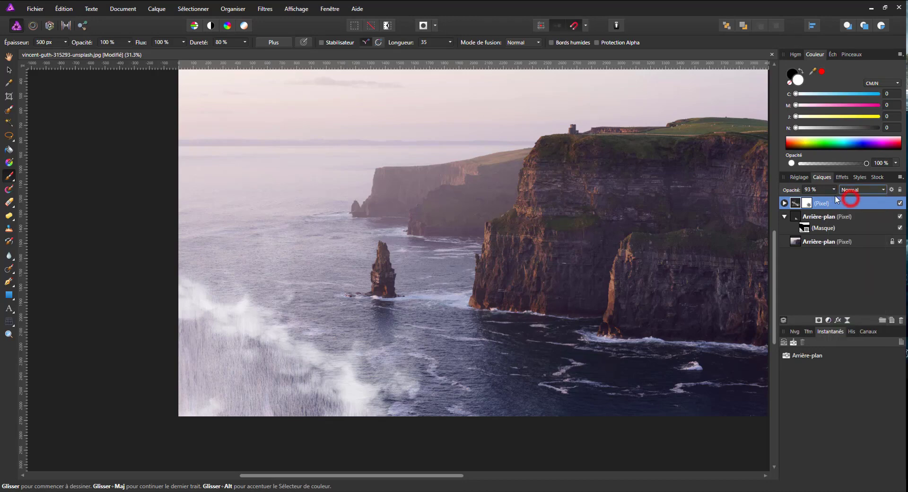
left_click(840, 190)
Set the mist layer's opacity to 75 % and move the layer to the right and slightly up.
left_click(834, 189)
left_click(834, 189)
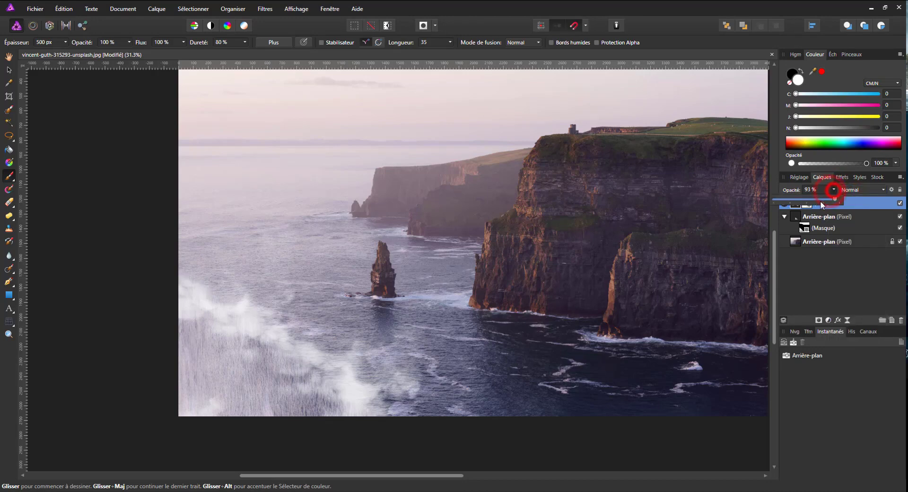
left_click(820, 201)
left_click_drag(822, 202, 824, 200)
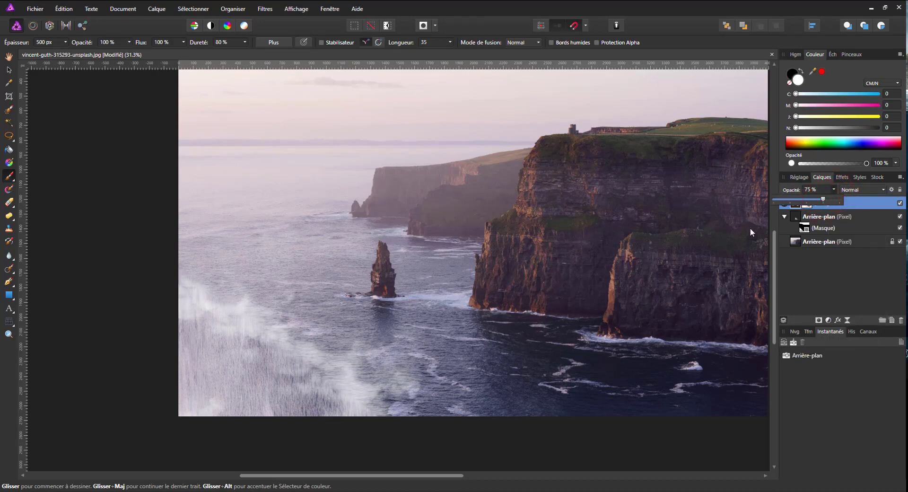
left_click(826, 281)
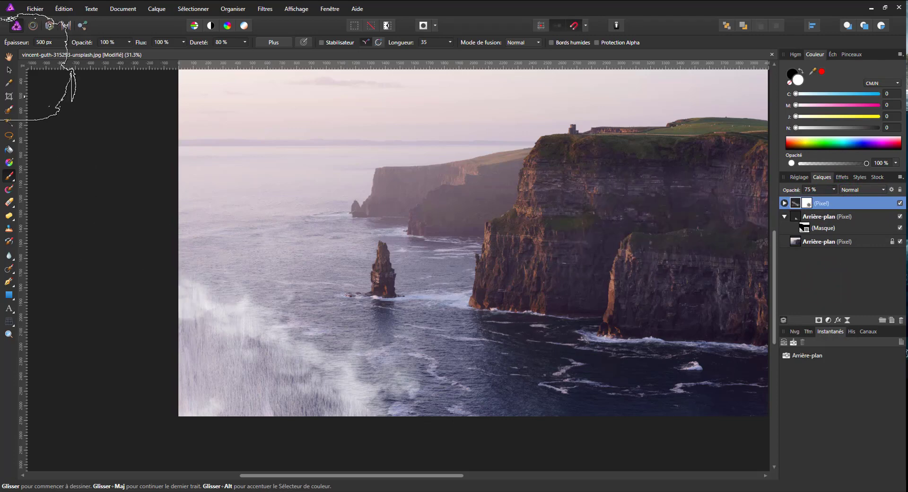
left_click(8, 70)
mouse_move(318, 365)
left_mouse_down()
mouse_move(354, 367)
mouse_move(350, 361)
left_mouse_up()
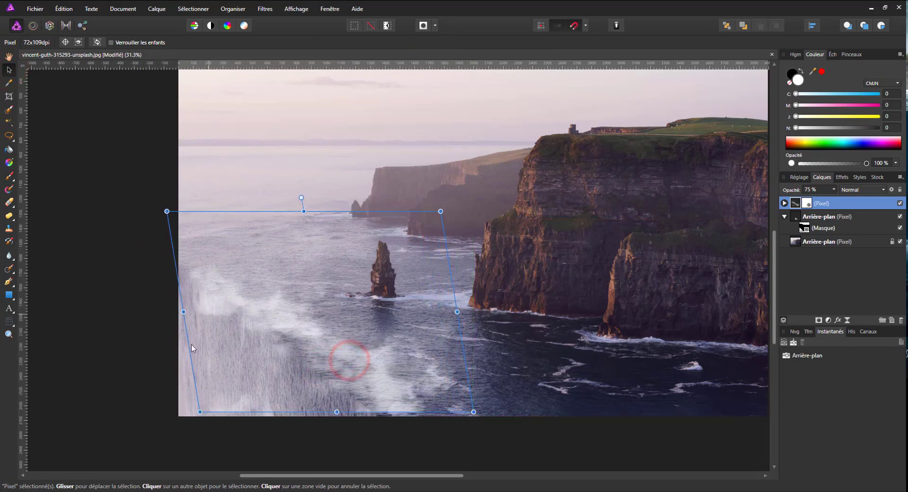
Add a Levels adjustment with the black level at 4 % and the white level at 85 %.
left_click(828, 320)
left_click(734, 92)
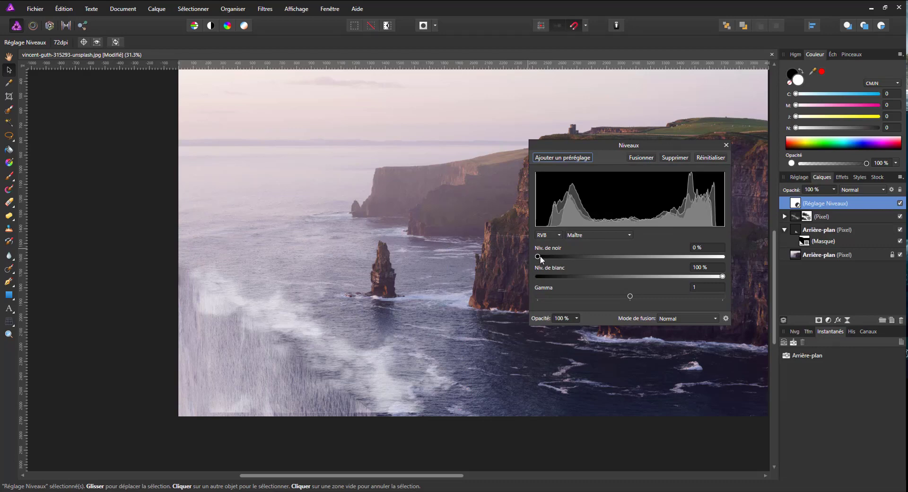
left_click_drag(540, 257, 545, 257)
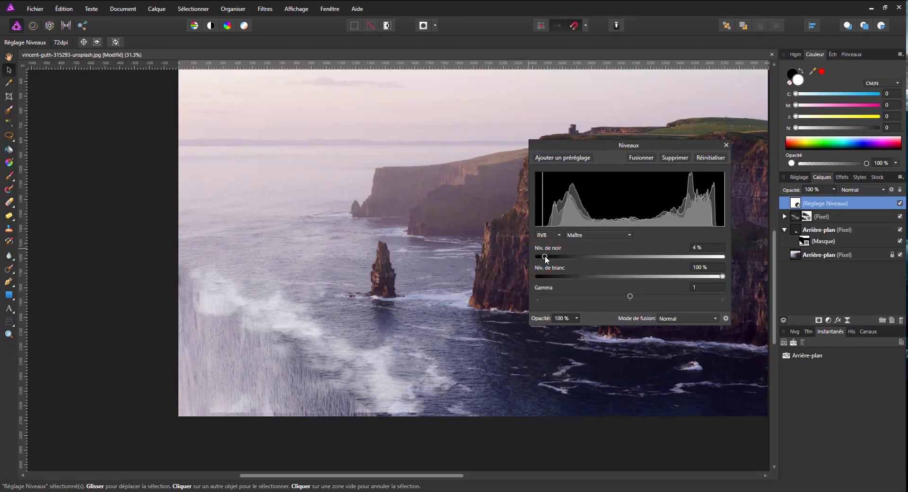
left_click_drag(662, 145, 187, 75)
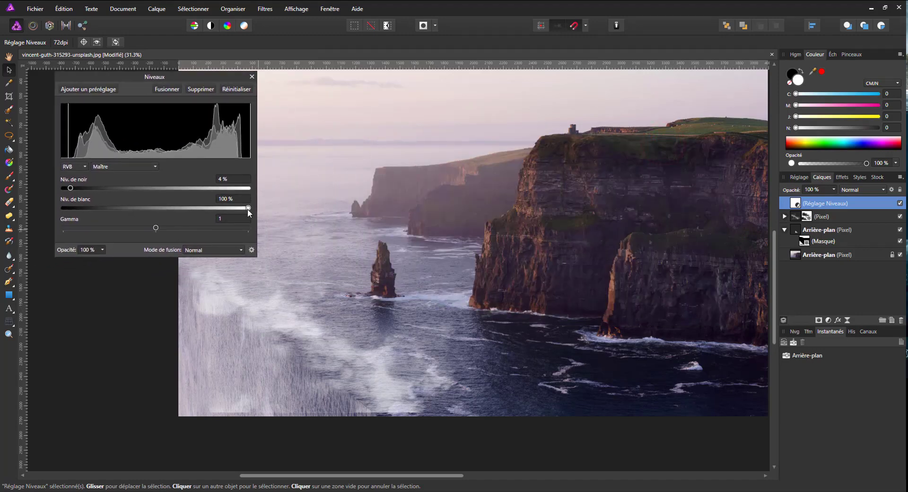
left_click_drag(248, 208, 222, 207)
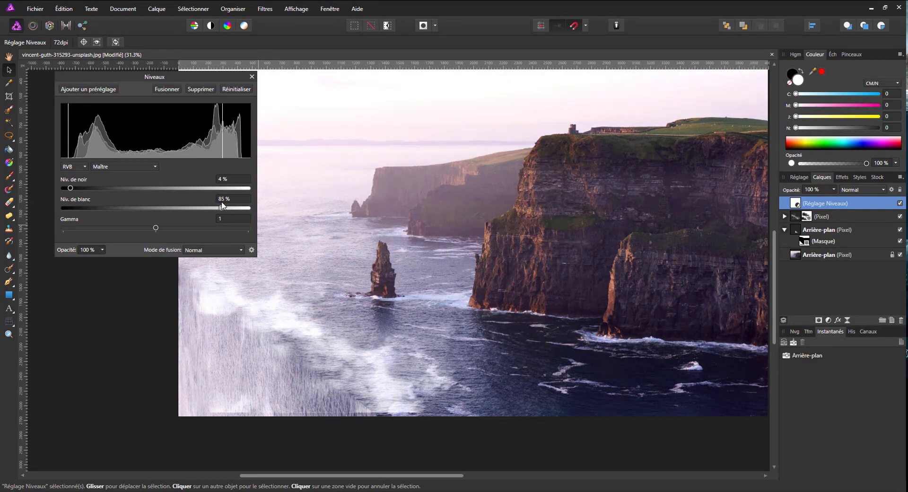
Nudge the mist layer down until its lower edge lines up with the bottom of the photo.
left_click(837, 216)
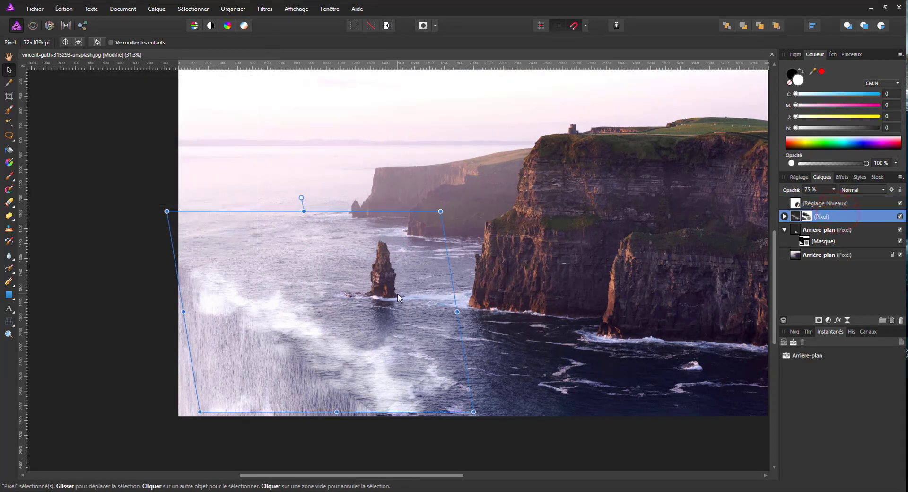
key("Down")
key("Down")
key("Down")
key("Down")
key("Down")
key("Down")
key("Down")
key("Down")
key("Down")
key("Down")
key("Down")
key("Down")
key("Down")
key("Down")
key("Down")
key("Down")
key("Down")
key("Down")
key("Down")
key("Down")
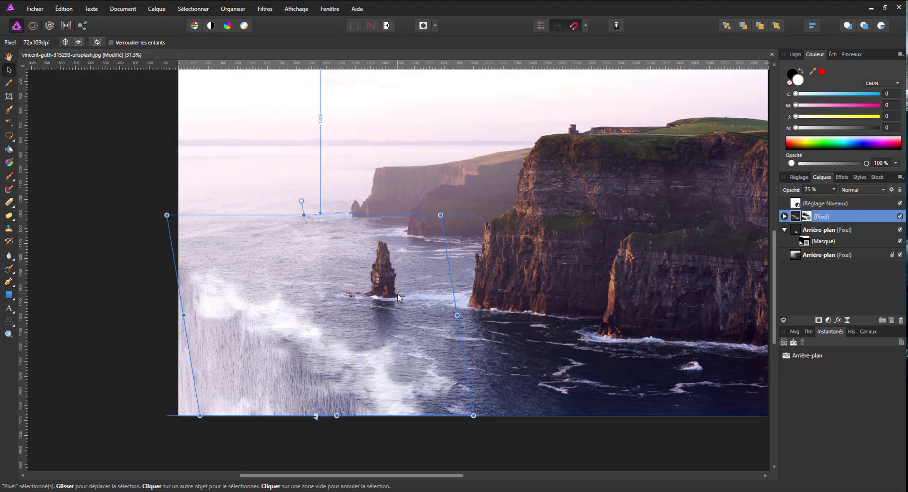
Toggle the Levels adjustment's visibility to compare the whole image with and without it, leaving it on.
left_click(822, 203)
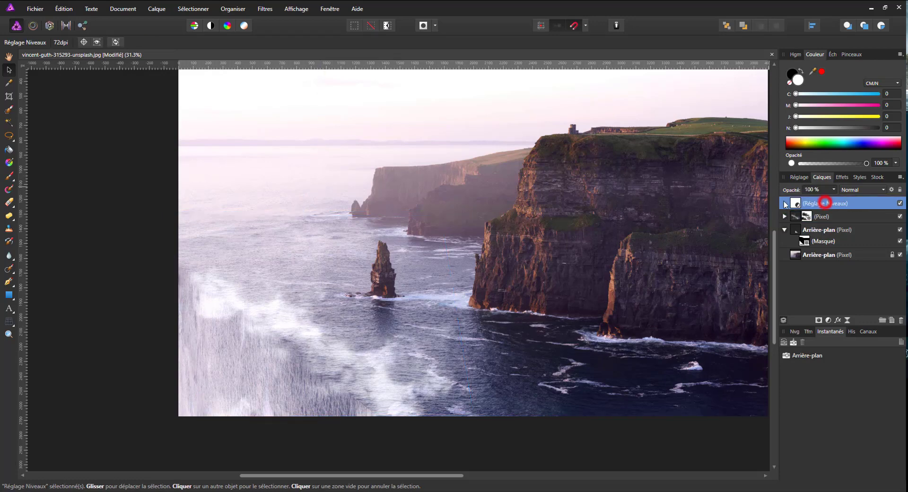
left_click(901, 203)
left_click(901, 203)
left_click(901, 203)
left_click(900, 203)
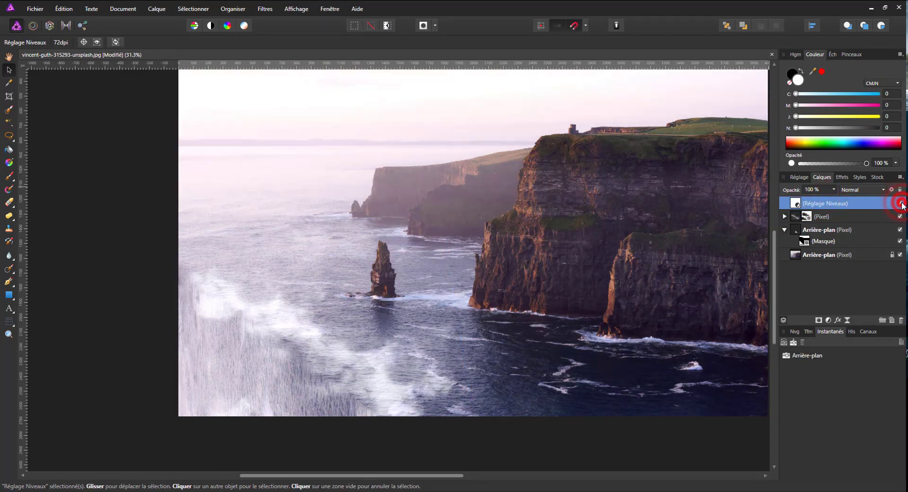
left_click(901, 202)
left_click(901, 203)
key("ctrl+minus")
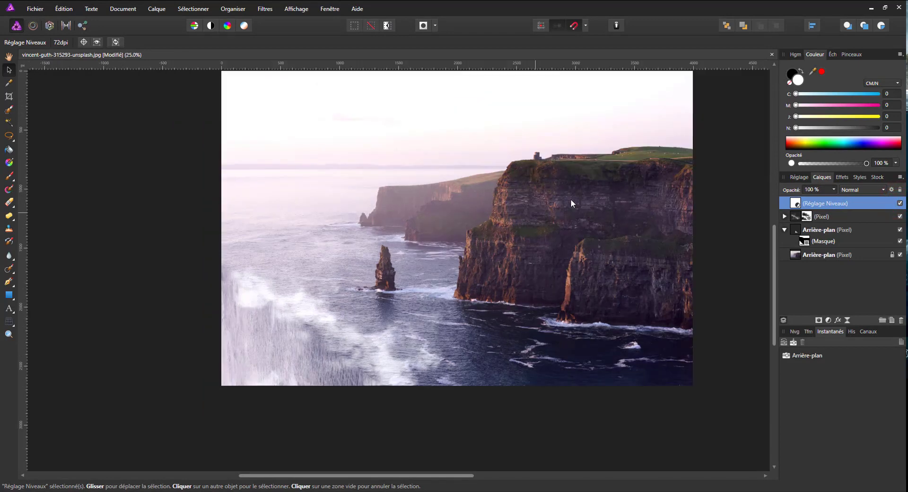
scroll(571, 198, "up", 1)
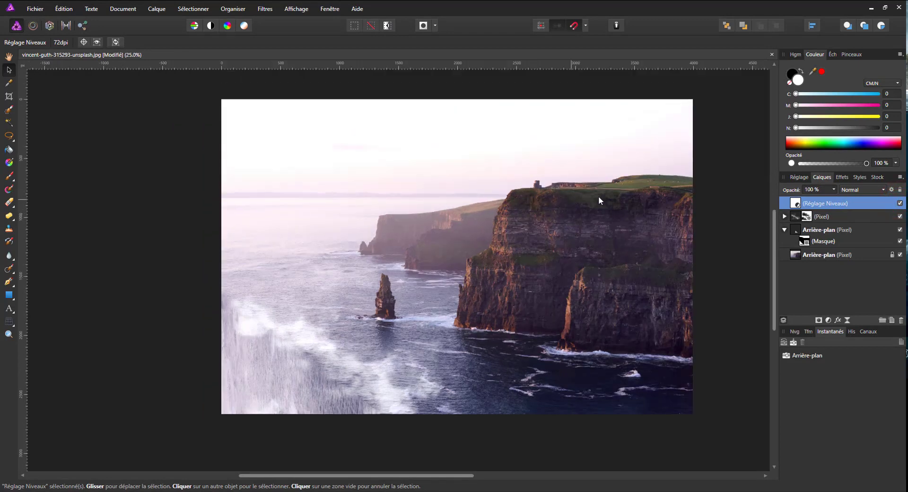
left_click(902, 203)
left_click(901, 203)
Add a Selective Color adjustment and set the blues to 100 % cyan, -32 % magenta and -100 % yellow.
left_click(828, 320)
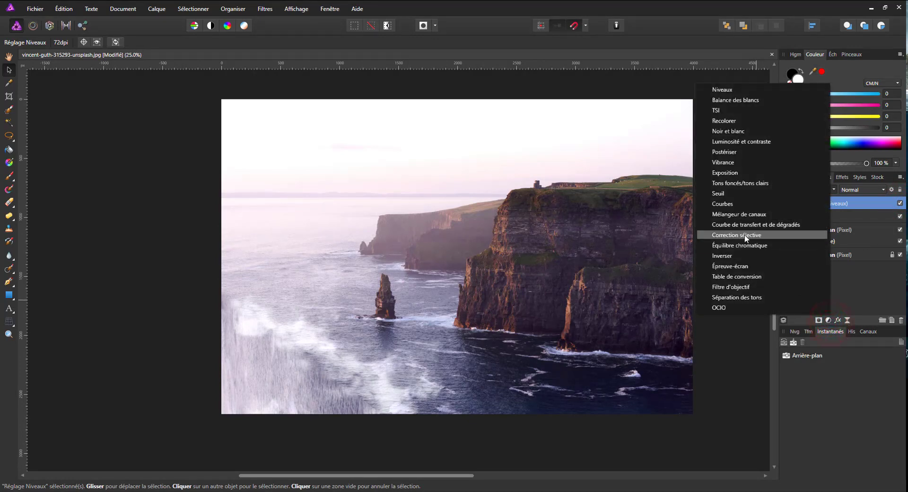
left_click(746, 235)
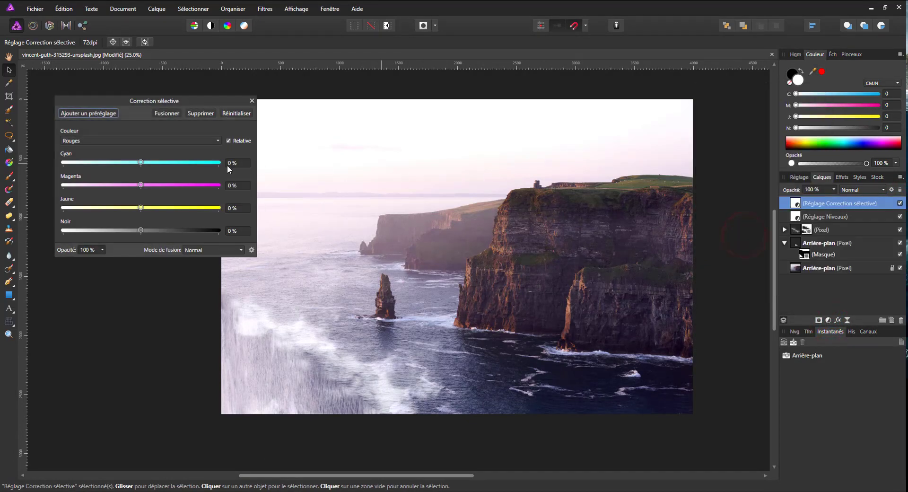
left_click(105, 137)
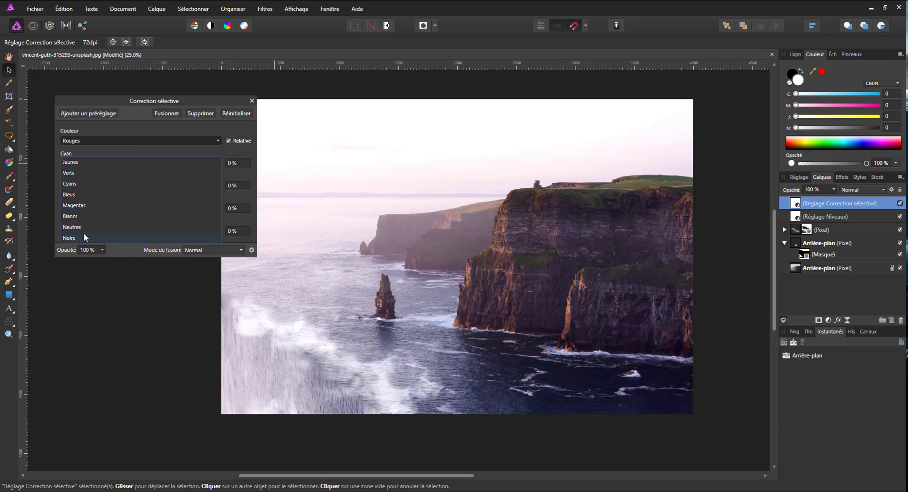
left_click(72, 196)
left_click_drag(140, 161, 152, 162)
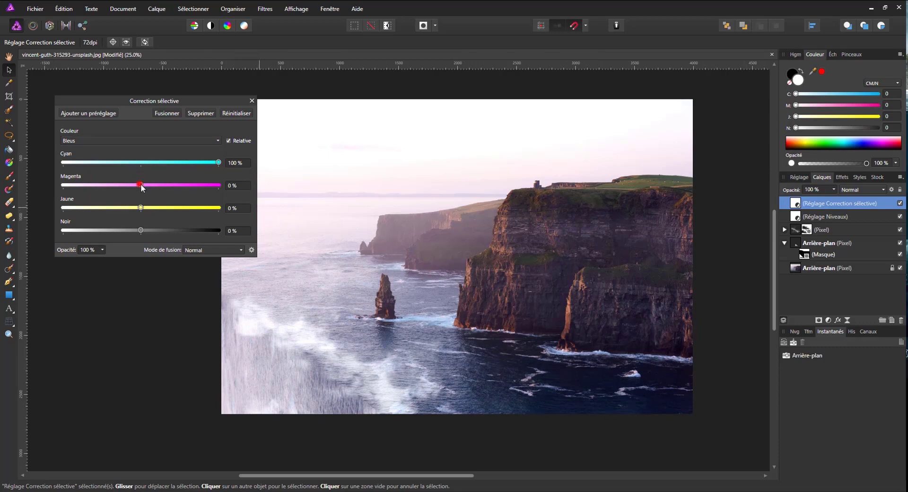
left_click_drag(140, 184, 128, 185)
left_click_drag(233, 204, 129, 201)
left_click_drag(74, 195, 59, 207)
mouse_move(140, 230)
left_mouse_down()
mouse_move(181, 229)
mouse_move(131, 227)
mouse_move(208, 227)
mouse_move(135, 225)
left_mouse_up()
left_click_drag(138, 234, 142, 231)
left_click(119, 138)
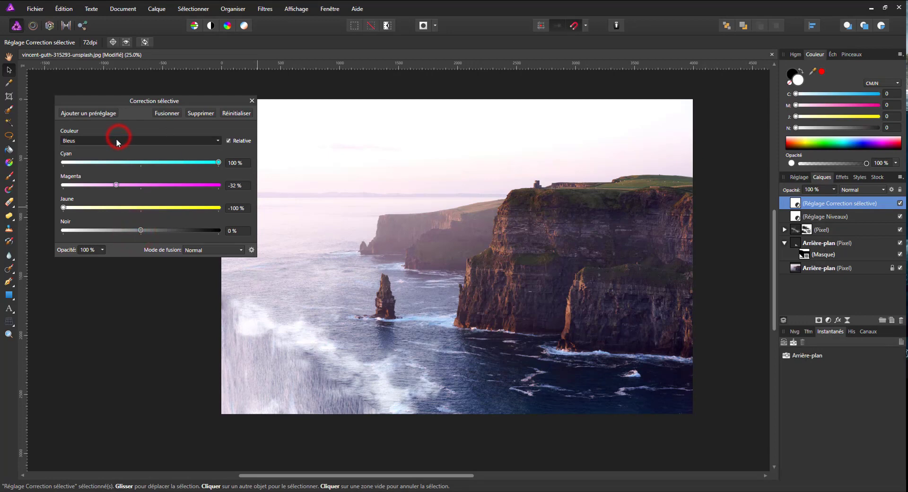
Set the Selective Color adjustment's greens to -25 % magenta, -91 % yellow and -6 % black.
left_click(81, 174)
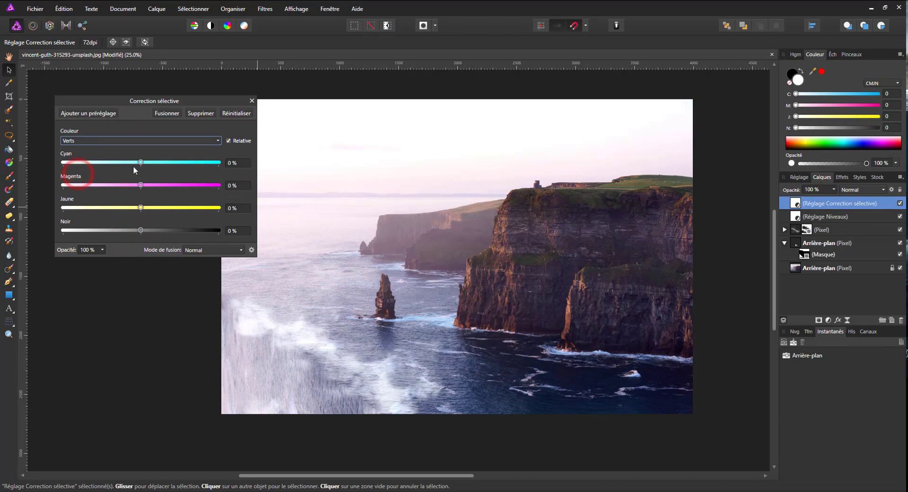
left_click_drag(145, 208, 4, 201)
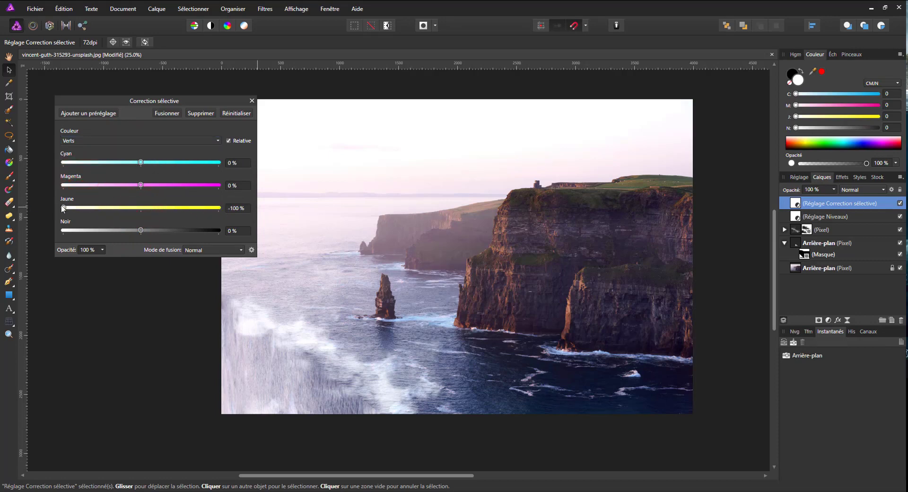
left_click_drag(209, 216, 70, 217)
mouse_move(141, 163)
left_mouse_down()
mouse_move(200, 167)
mouse_move(143, 174)
mouse_move(188, 201)
left_mouse_up()
mouse_move(145, 232)
left_mouse_down()
mouse_move(221, 230)
mouse_move(76, 232)
mouse_move(180, 235)
mouse_move(132, 231)
left_mouse_up()
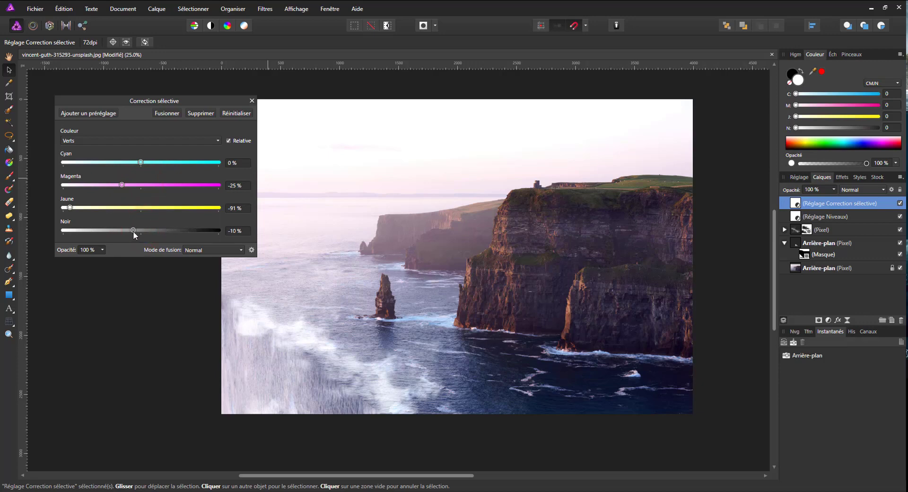
Set the adjustment's yellows to 87 % cyan and -100 % yellow, and compare the image with and without the correction.
left_click(150, 141)
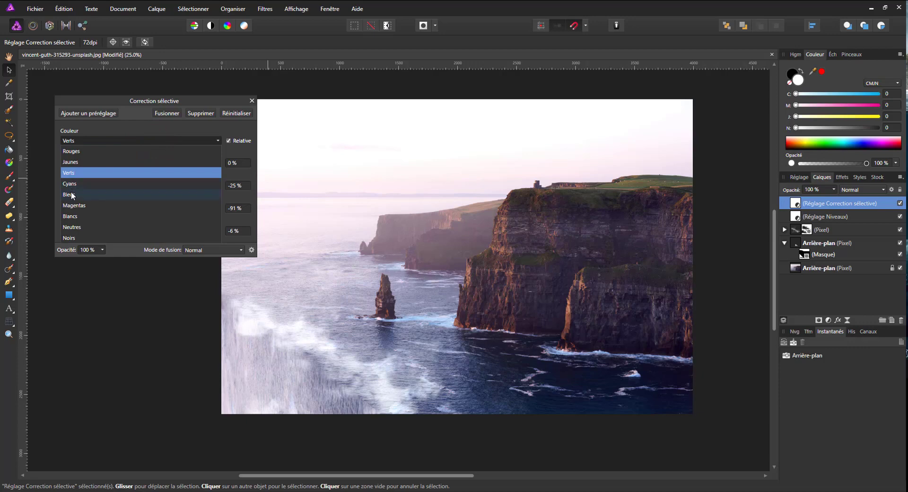
left_click(70, 161)
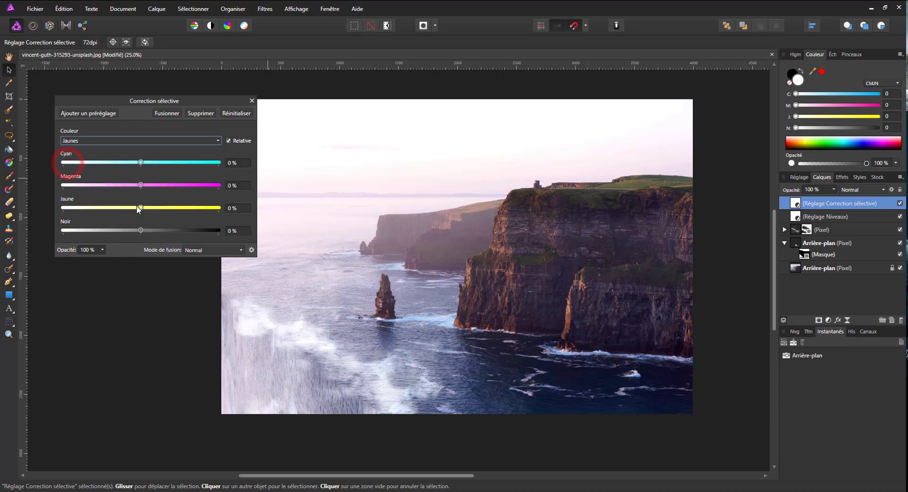
left_click_drag(141, 207, 63, 211)
left_click_drag(140, 162, 213, 168)
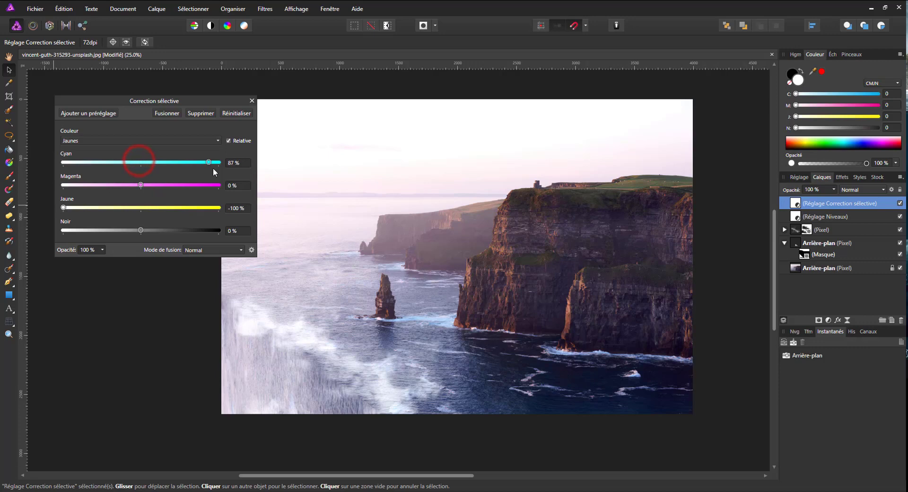
left_click(900, 204)
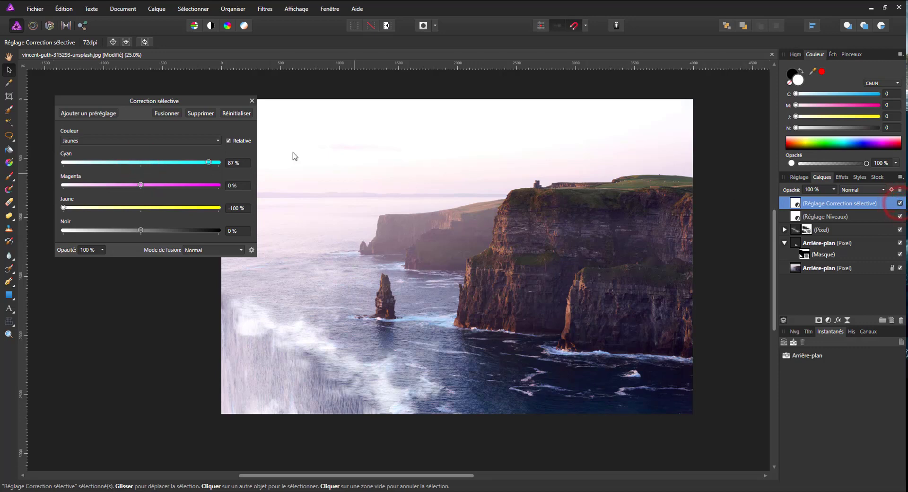
Fine-tune the cyan and yellow amounts of the neutrals in the Selective Color adjustment.
left_click(157, 137)
left_click(77, 227)
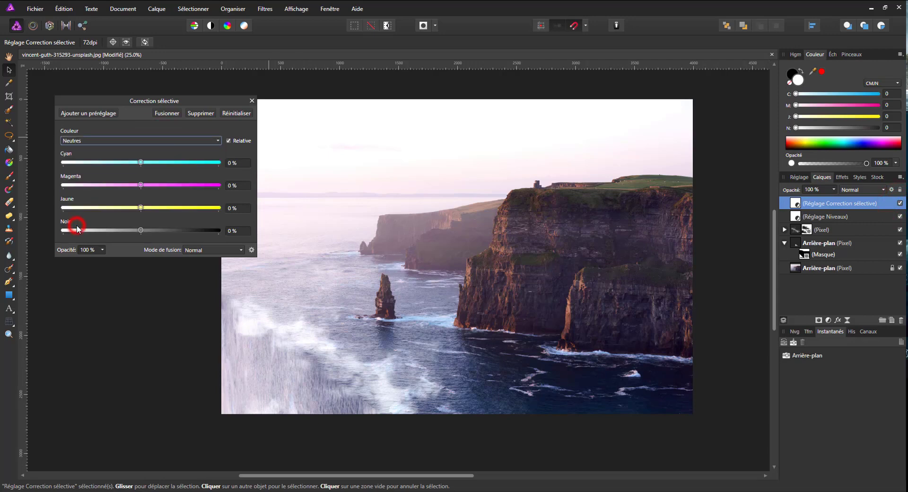
left_click(141, 162)
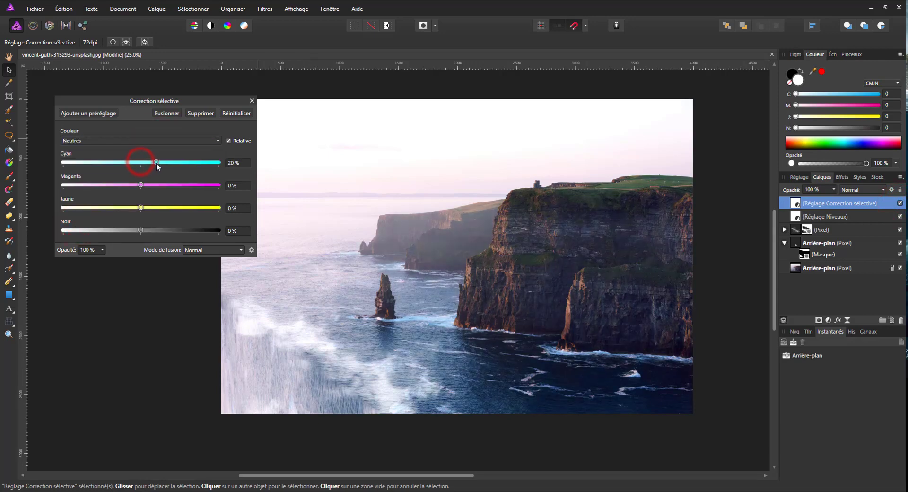
left_click_drag(156, 163, 155, 162)
left_click(141, 208)
left_click_drag(119, 209, 153, 207)
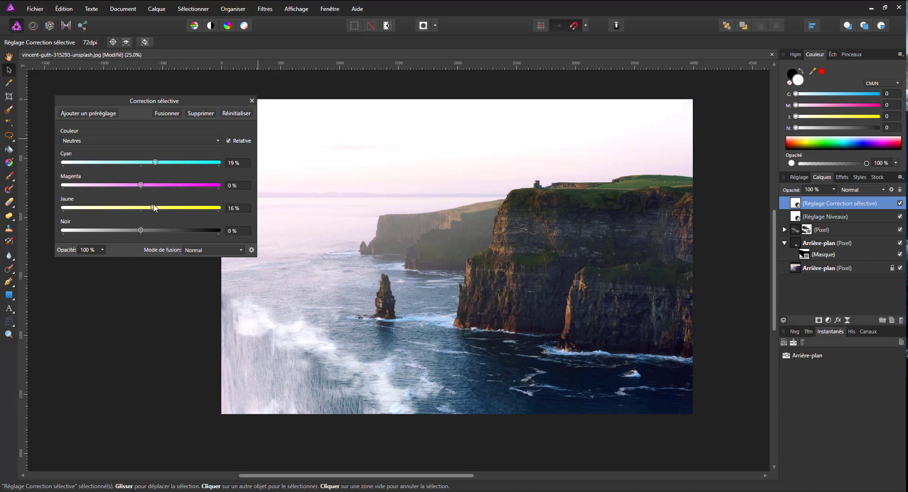
left_click_drag(155, 208, 141, 208)
left_click_drag(152, 166, 132, 166)
Add an empty pixel layer above the adjustments and set its blend mode to Lumière tamisée (Soft Light).
left_click(892, 320)
left_click(850, 189)
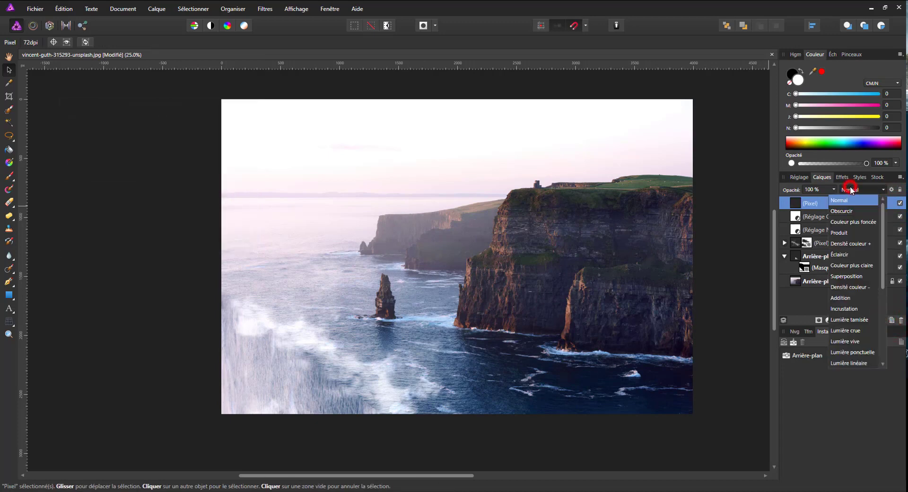
left_click(847, 319)
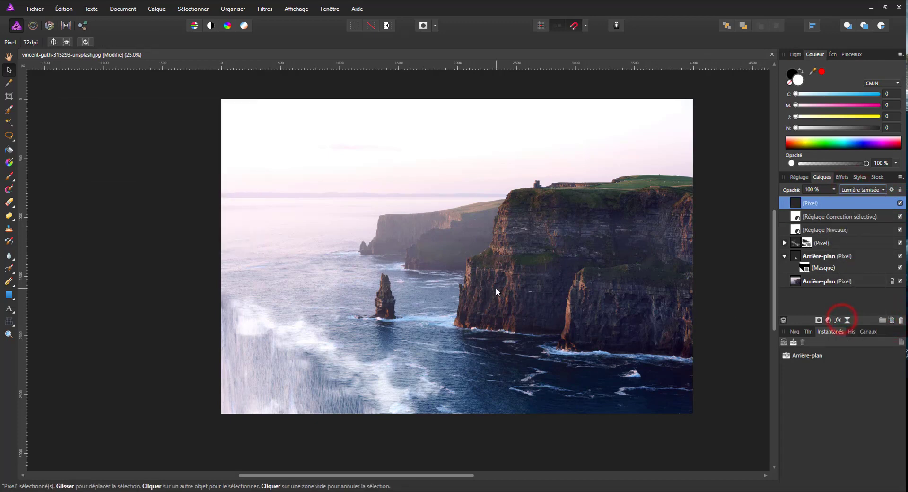
Choose the soft 256 px paintbrush from the Basique set and set its flow to 100 % and its size to 690 px.
left_click(9, 176)
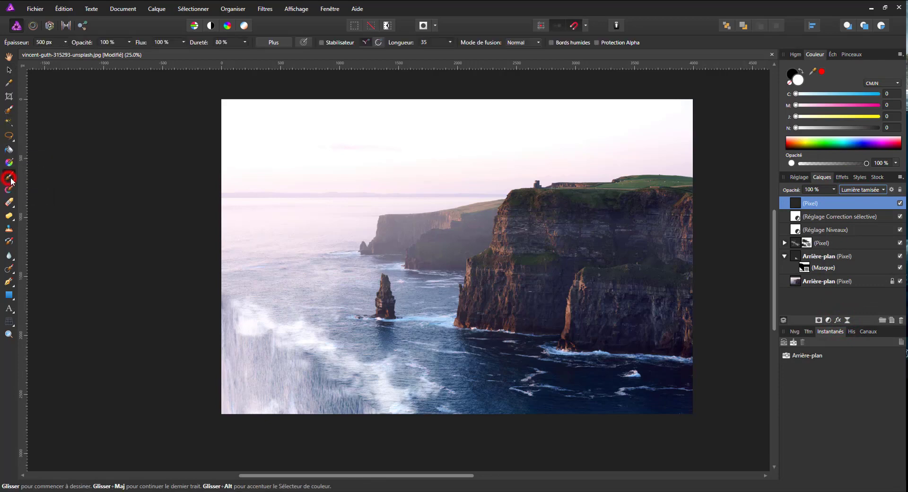
left_click(852, 54)
left_click(833, 66)
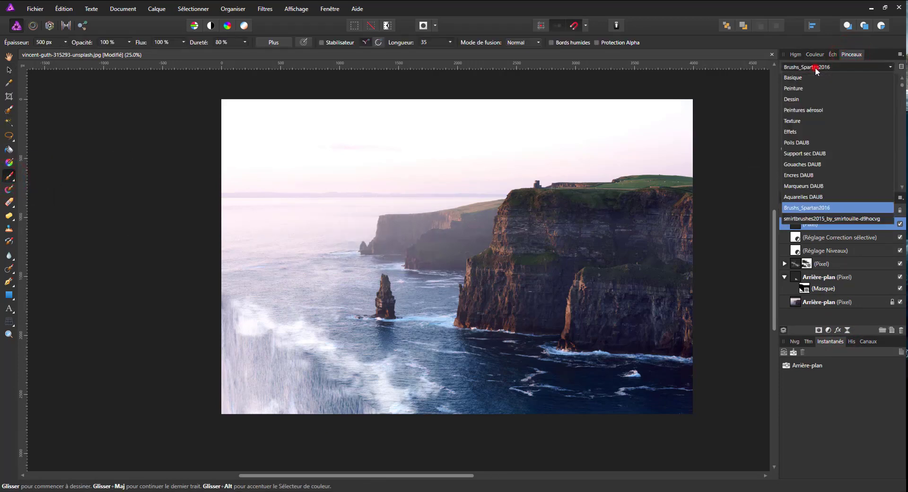
left_click(802, 79)
scroll(822, 138, "down", 5)
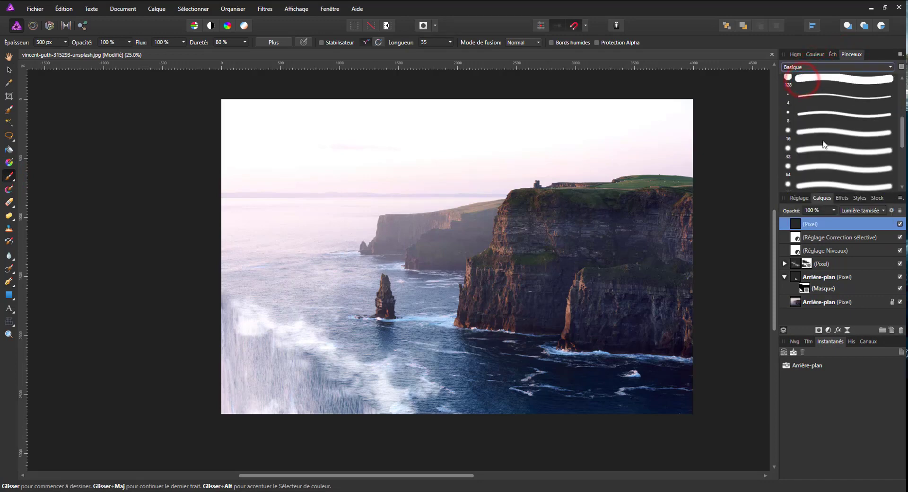
left_click(812, 166)
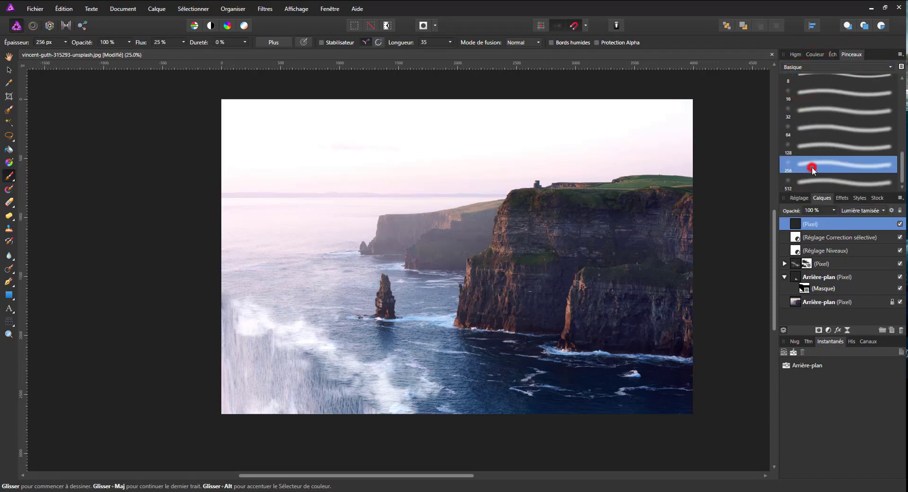
left_click(184, 42)
left_click_drag(186, 52, 302, 191)
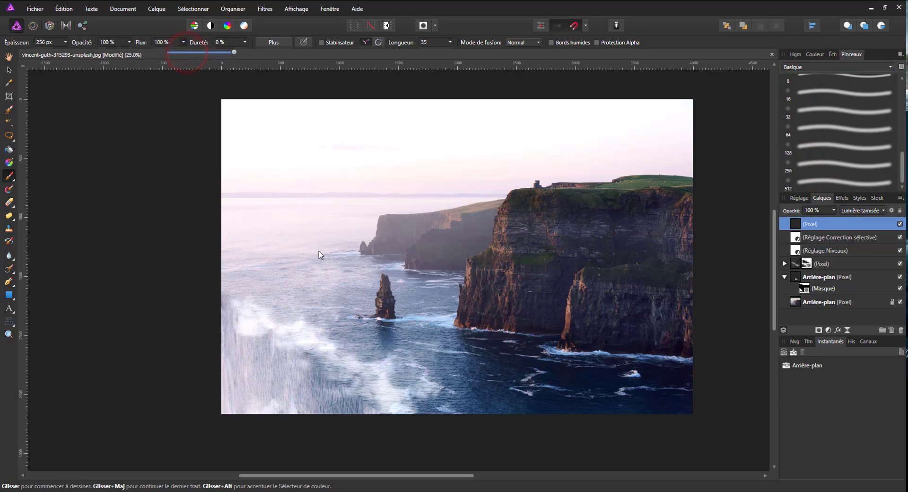
left_click(66, 43)
left_click_drag(74, 52, 81, 56)
Make black the painting color, enlarge the brush to 4034 px and darken the waterfall in the photo's lower-left corner.
left_click(807, 55)
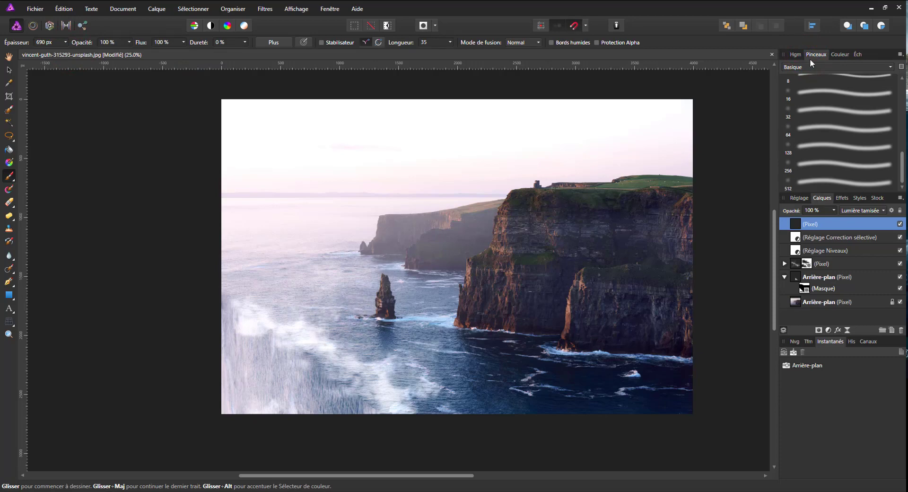
left_click(837, 55)
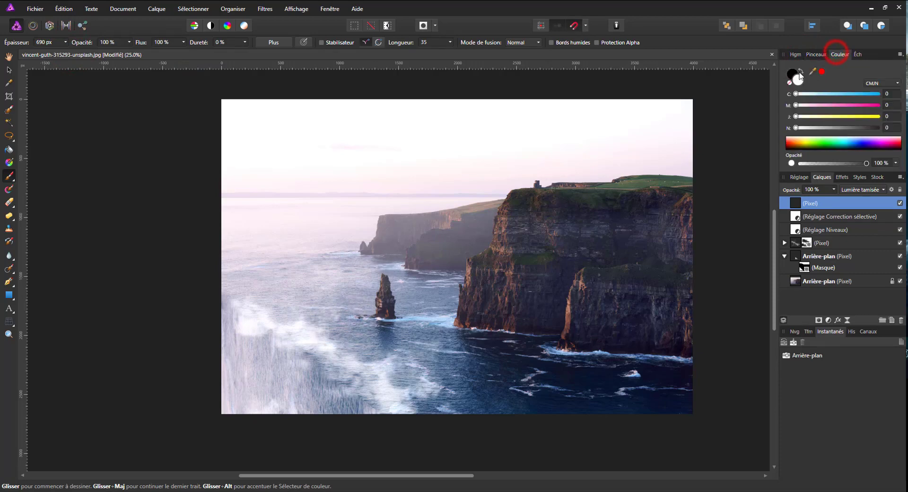
left_click(800, 67)
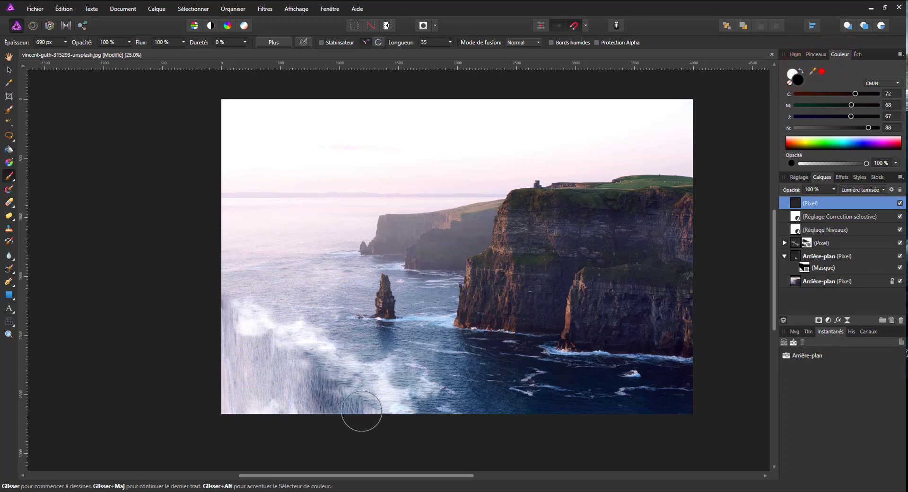
left_click(66, 42)
left_click_drag(68, 51, 77, 51)
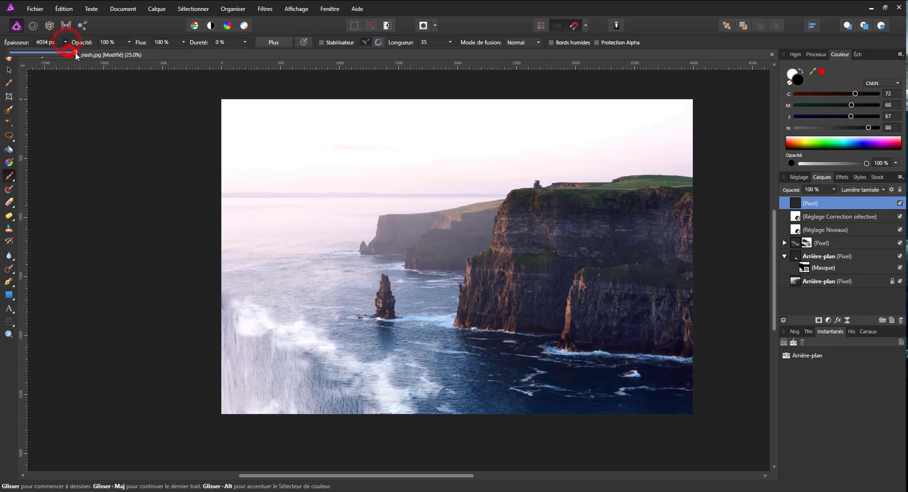
left_click(254, 380)
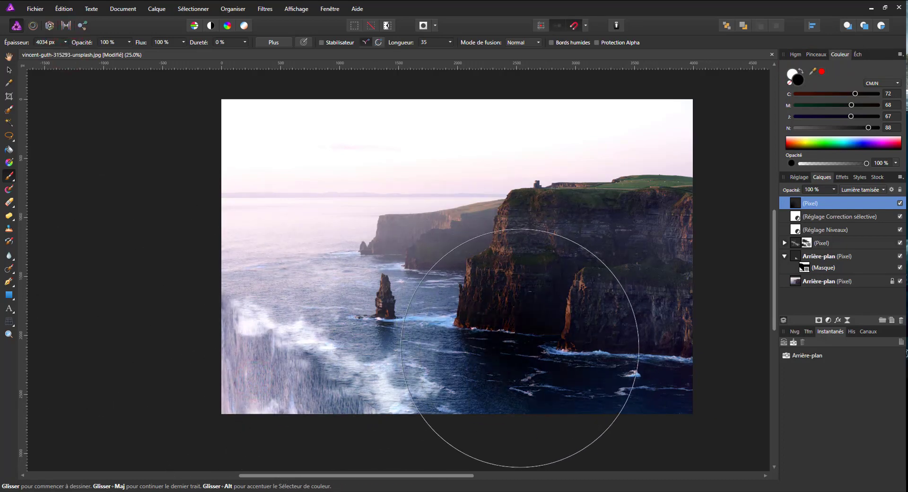
Reduce the brush opacity to 61 % and dab black over the sea and horizon on the photo's left side.
left_click(127, 43)
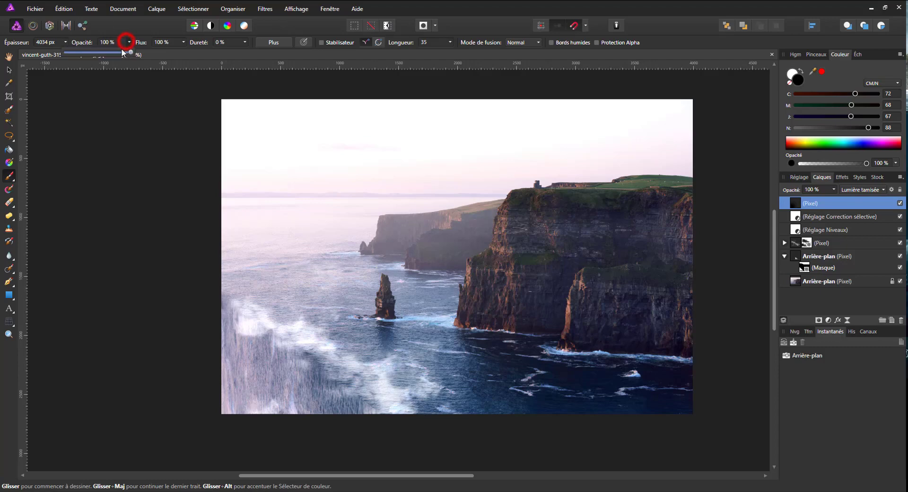
left_click_drag(130, 51, 103, 52)
left_click(106, 52)
left_click(149, 194)
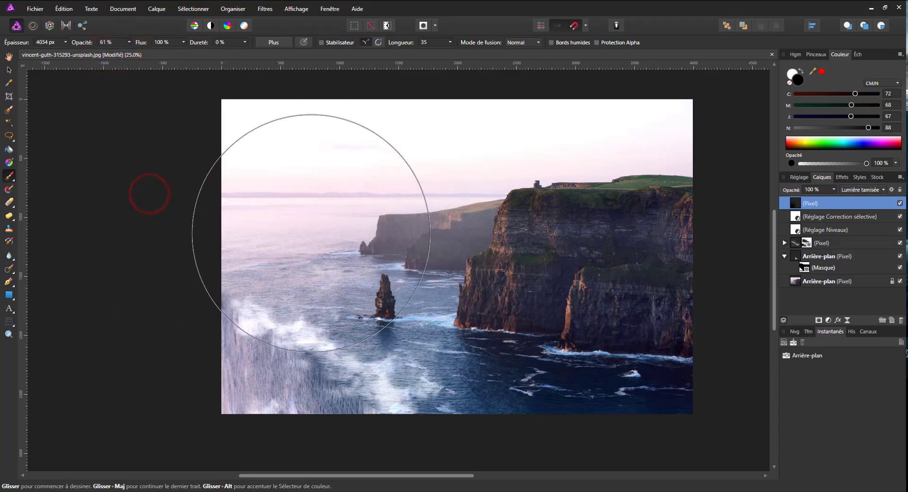
left_click(310, 231)
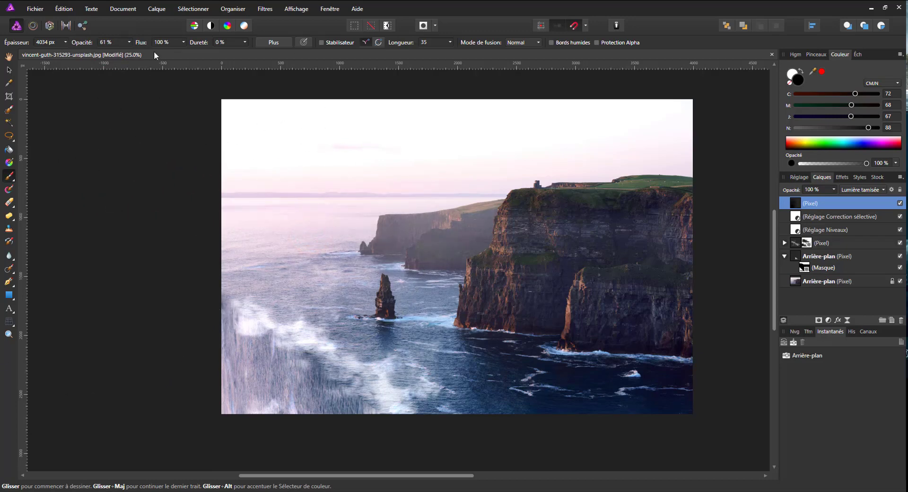
Brush white near the waterfall corner, and paint a 39 % black grey over that corner and the sky above the distant horizon.
left_click(801, 71)
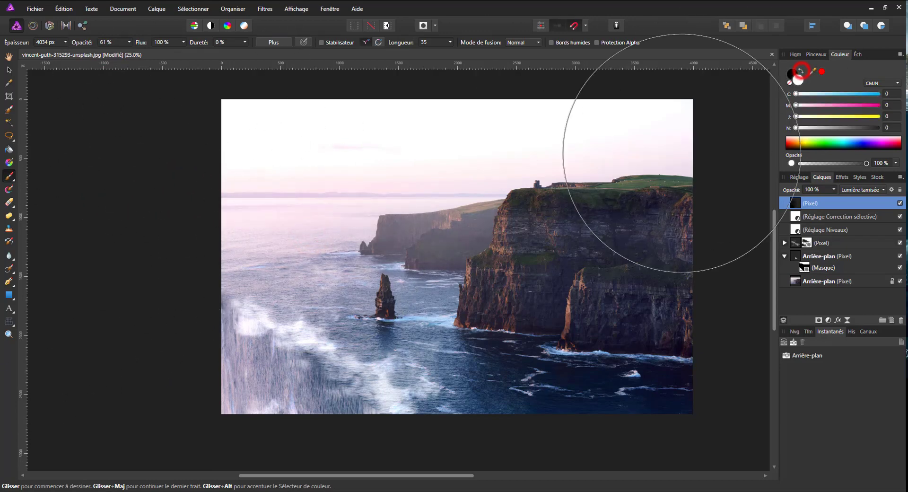
left_click(212, 450)
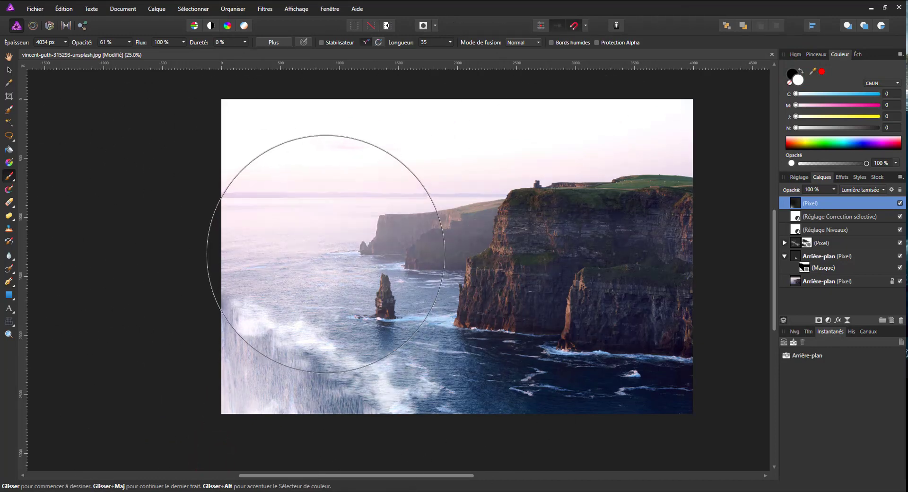
left_click(827, 128)
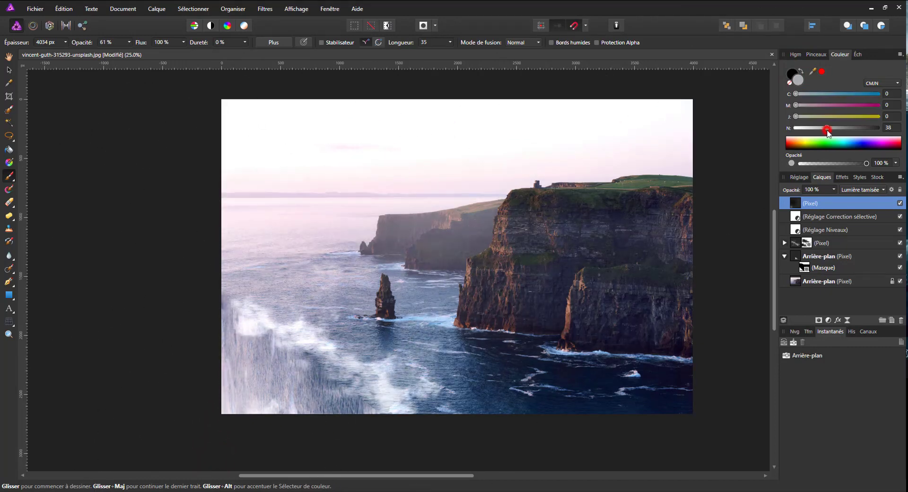
left_click(198, 458)
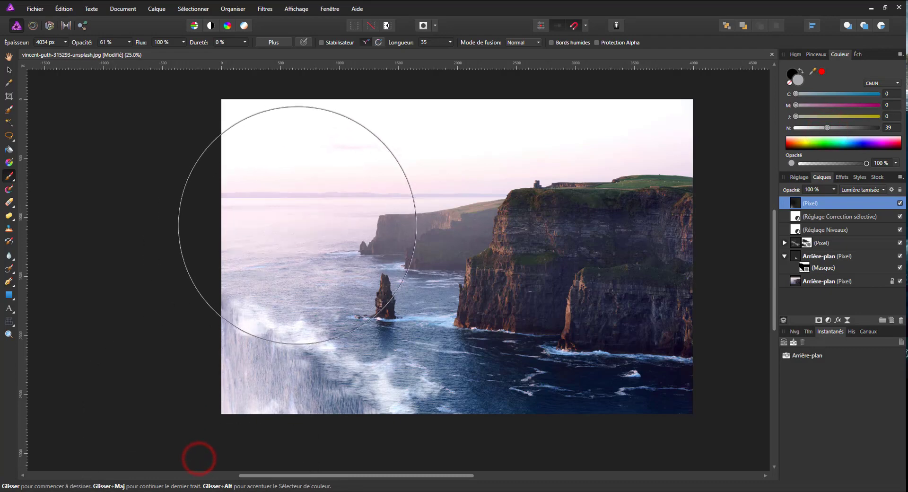
left_click_drag(298, 192, 367, 161)
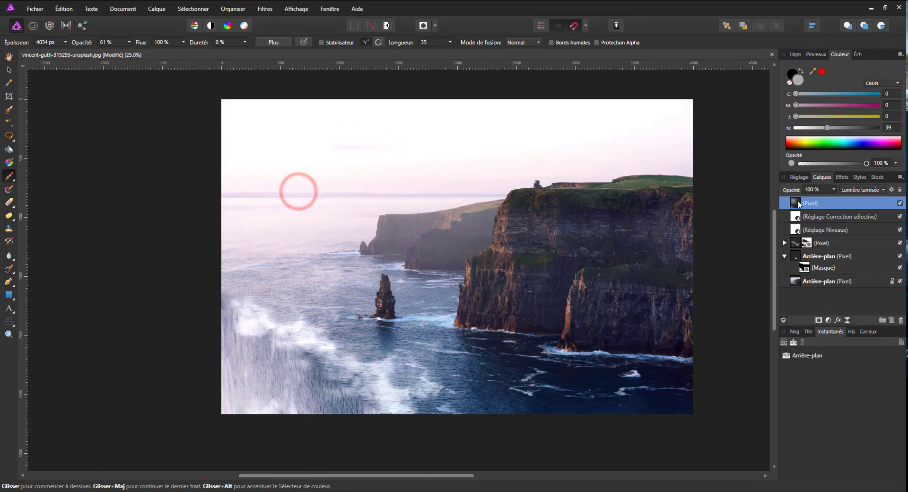
Darken the cliff face with an 84 % black grey, and brighten the cliff and the sky above it with a 17 % black grey.
left_click(865, 128)
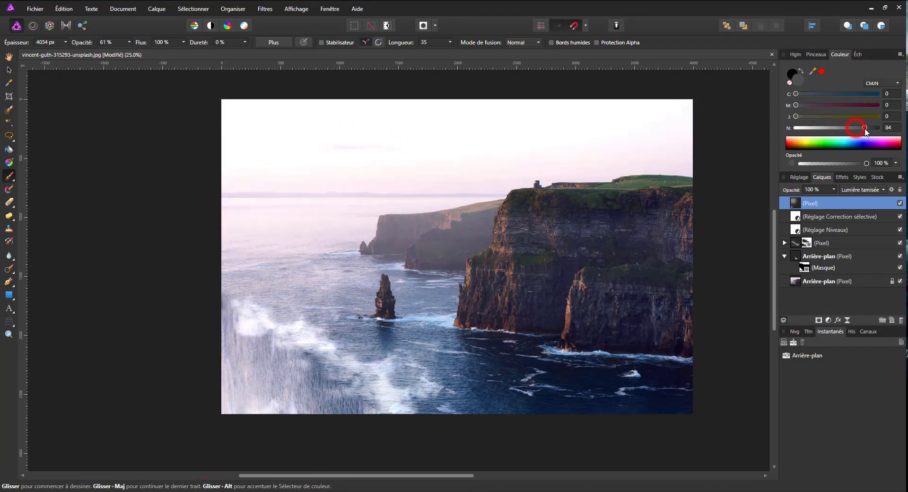
left_click(617, 254)
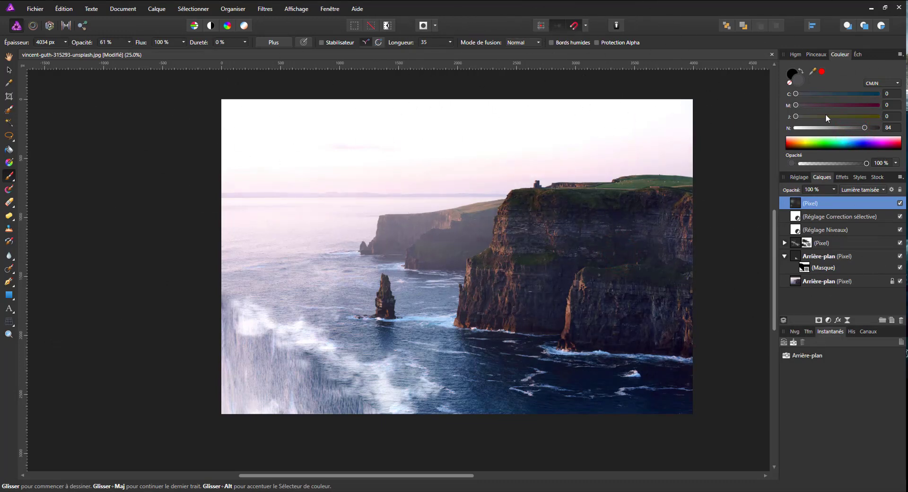
left_click_drag(865, 127, 810, 128)
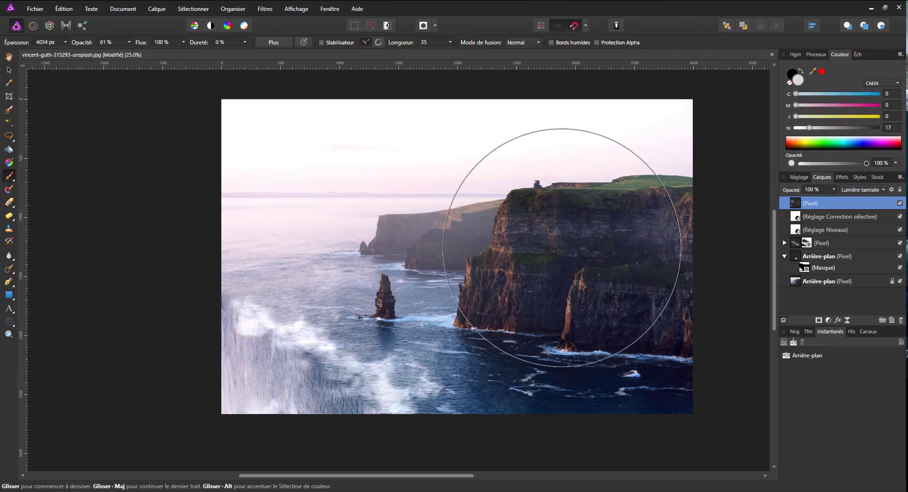
left_click(548, 249)
left_click(635, 162)
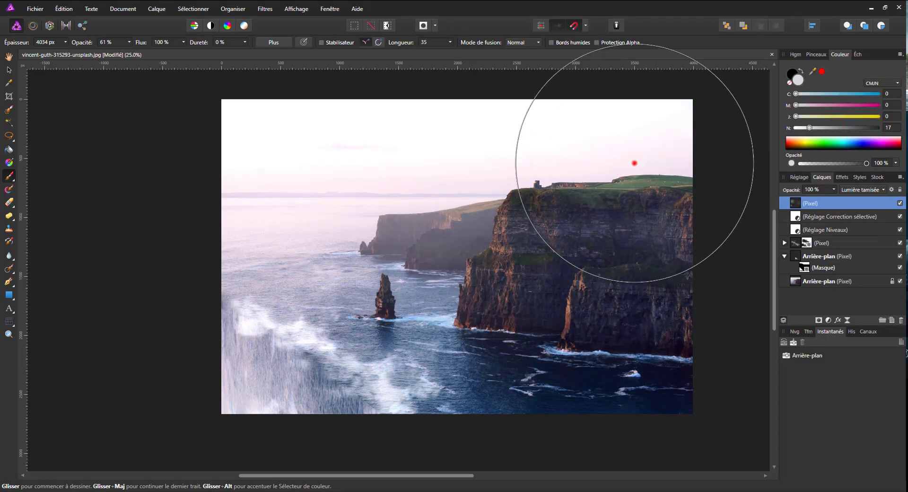
left_click(8, 70)
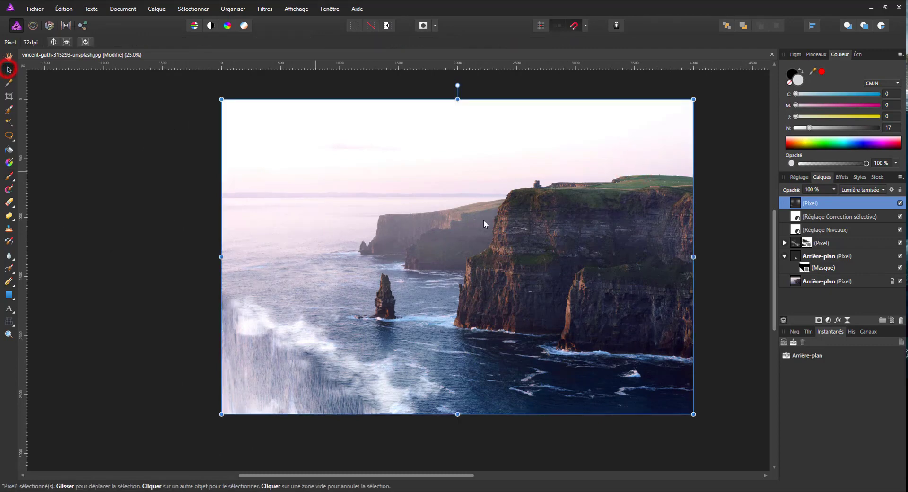
Group the five layers above the locked background photo, from the Soft Light layer down to the masked waterfall layer.
scroll(358, 299, "down", 2)
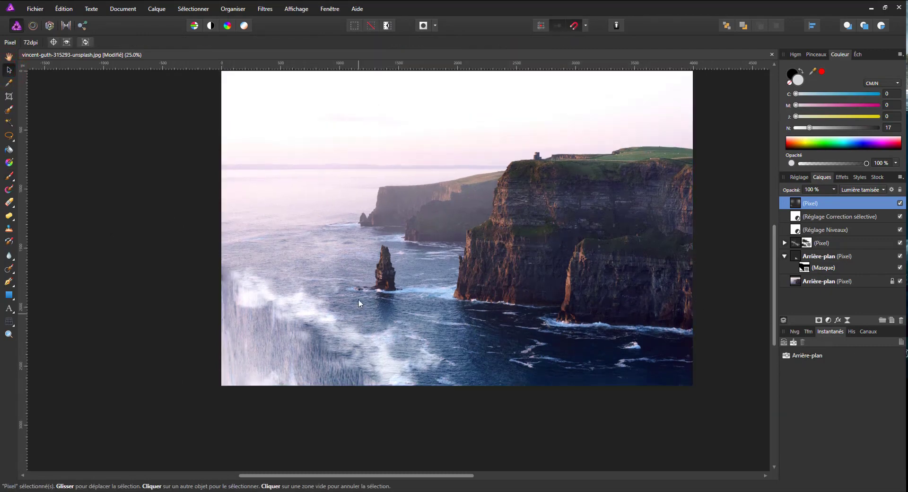
scroll(359, 299, "up", 1)
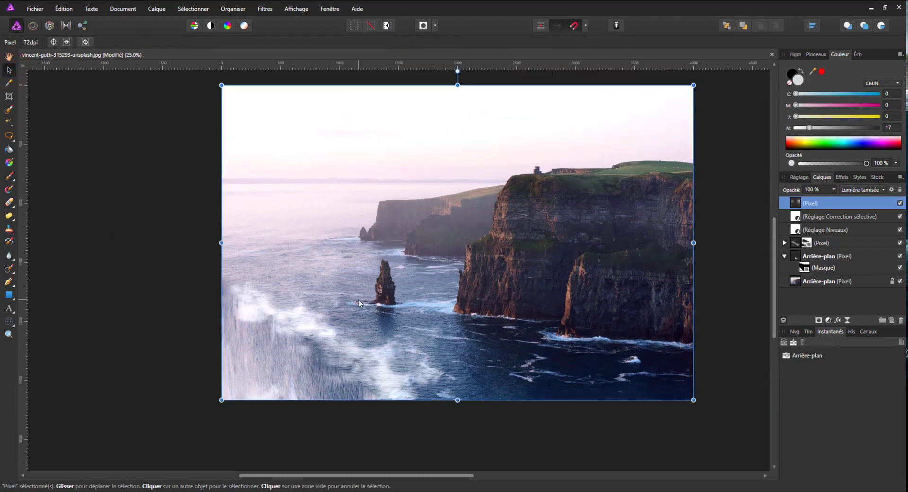
left_click(831, 261, "shift")
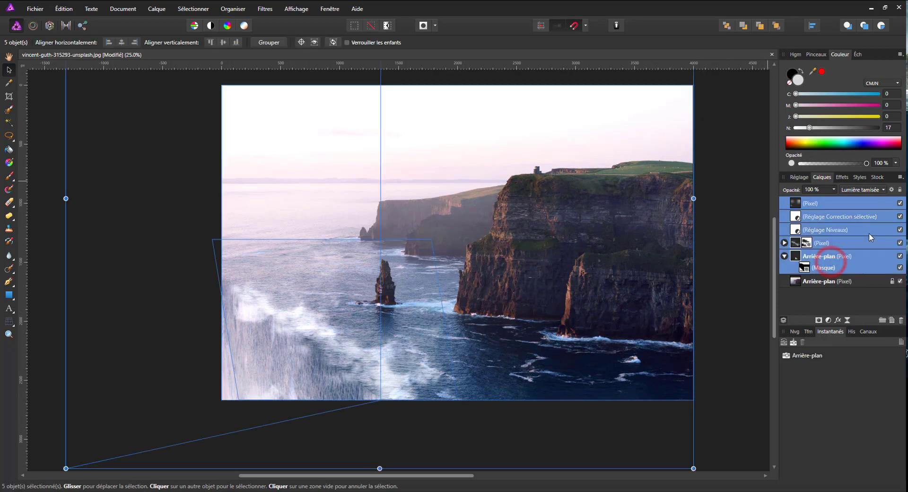
left_click(821, 211)
left_click(821, 206)
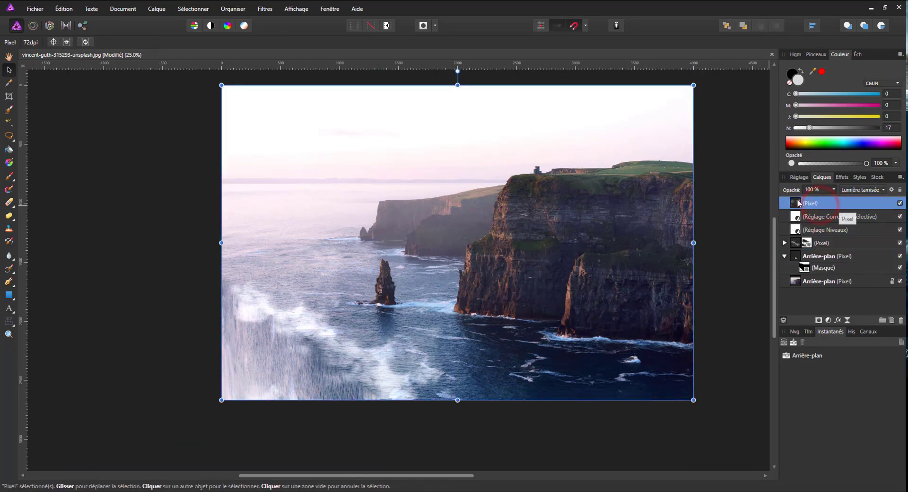
left_click(815, 258, "shift")
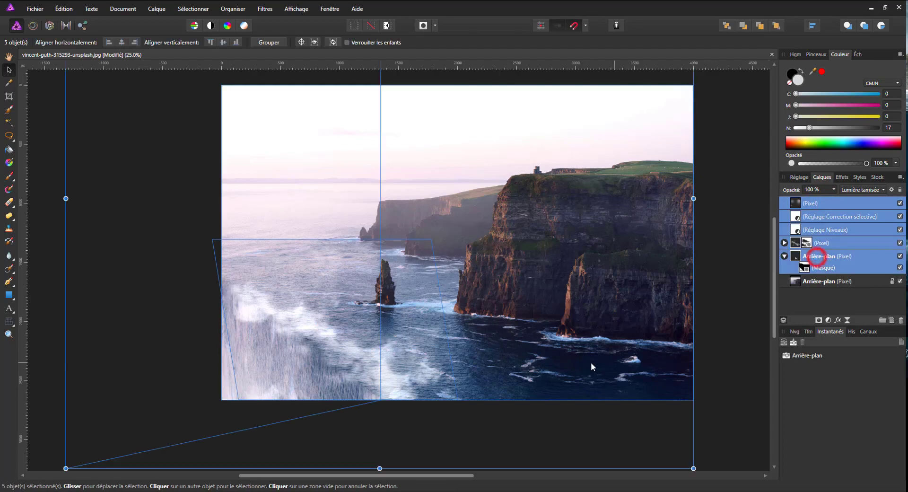
key("ctrl+g")
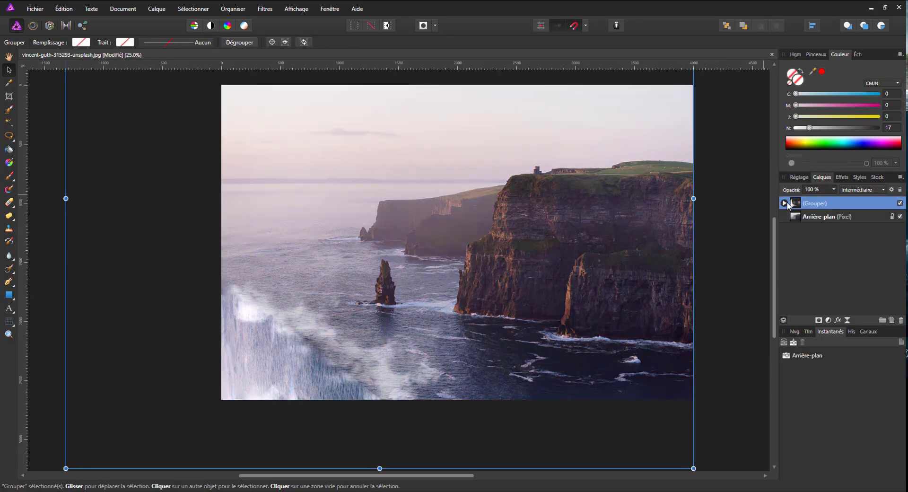
Switch the group's visibility off and on to compare with the original photo, and ungroup the layers.
left_click(900, 203)
left_click(901, 203)
left_click(901, 203)
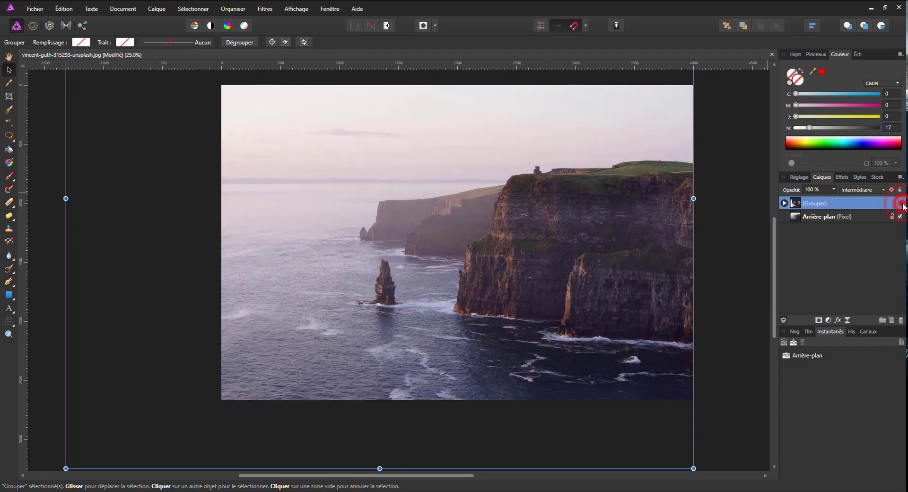
left_click(900, 203)
key("ctrl+shift+g")
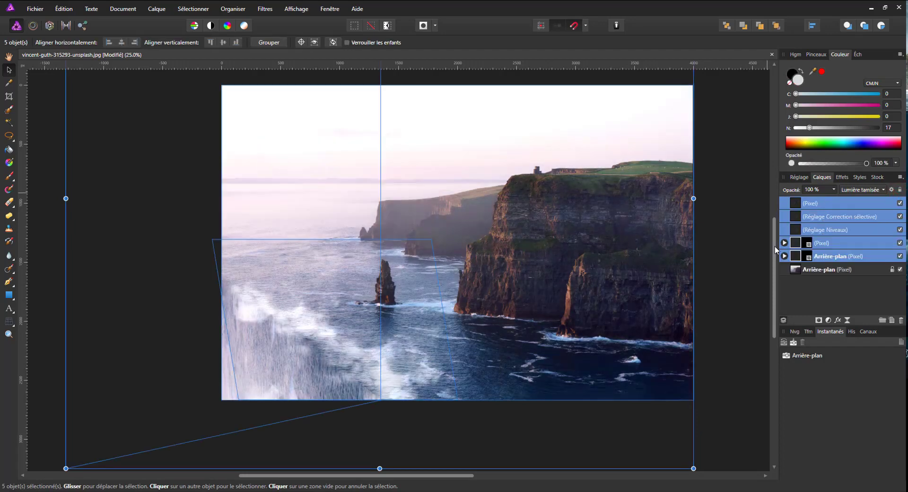
left_click(812, 202)
left_click(808, 216)
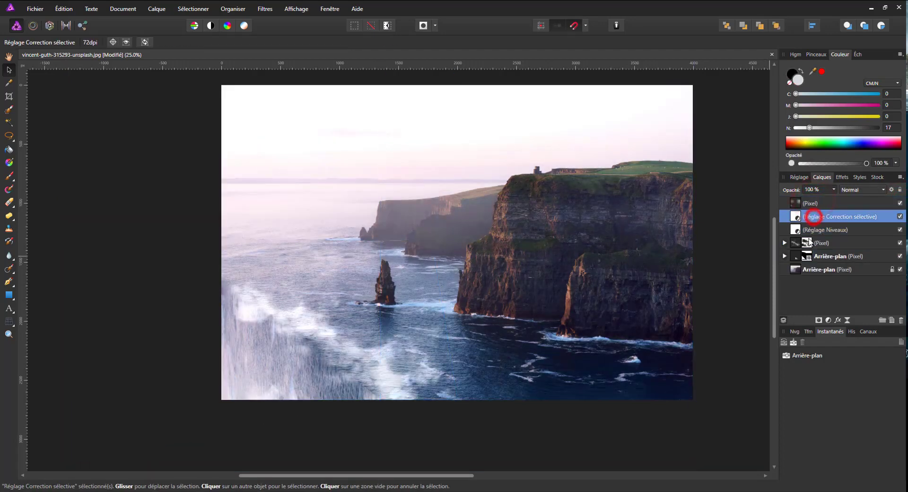
left_click(810, 242)
left_click(825, 256)
left_click(823, 270)
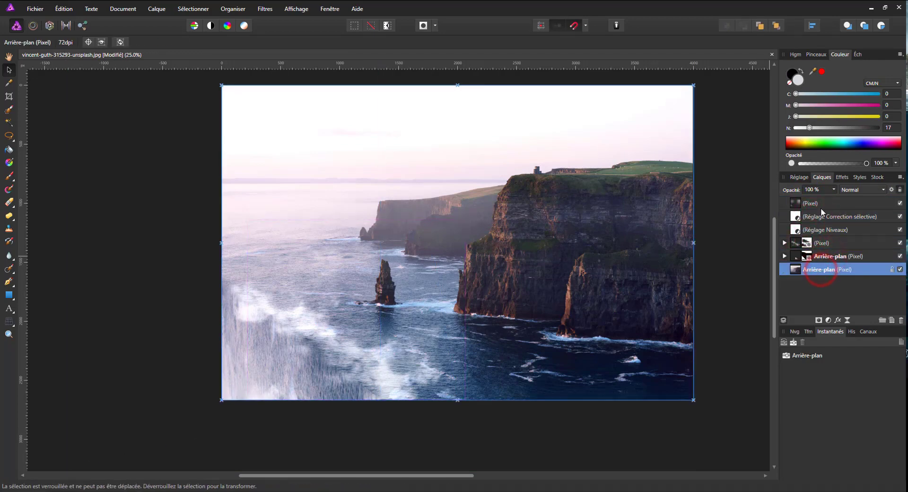
left_click(811, 203)
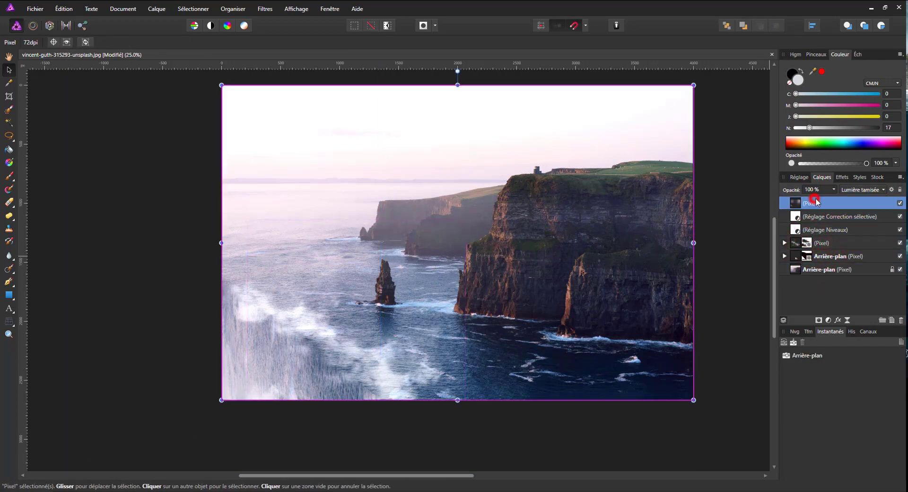
Hide all five layers above the locked background to view the original cliff photo.
left_click(900, 204)
left_click(900, 256)
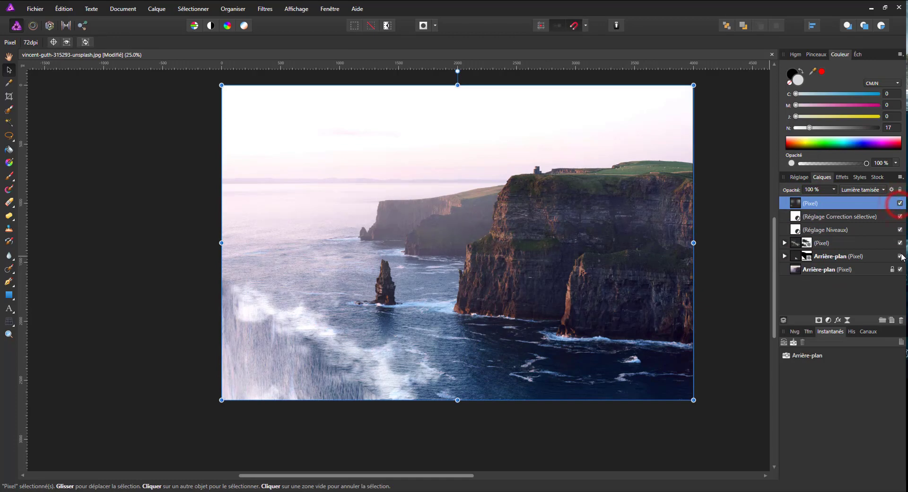
left_click(900, 242)
left_click(900, 216)
left_click(900, 204)
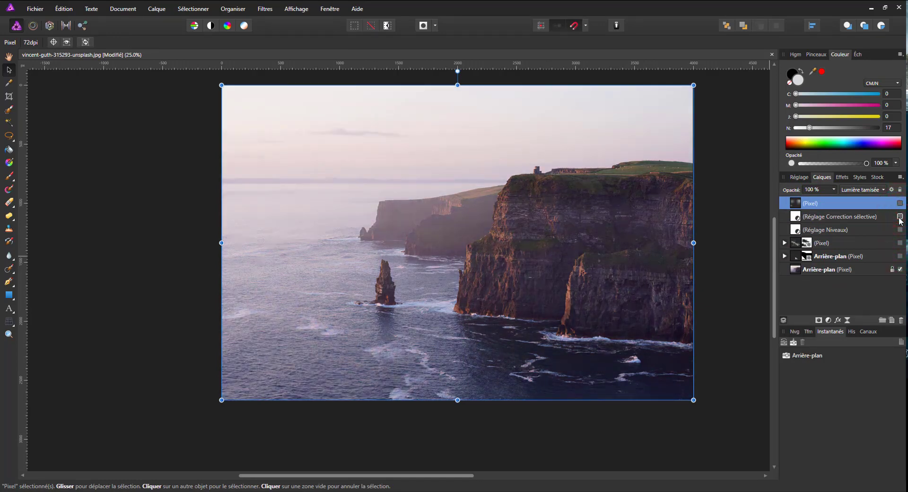
Show the five hidden layers again one by one from top to bottom, leaving the masked waterfall layer selected with the Move tool.
left_click(901, 204)
left_click(901, 217)
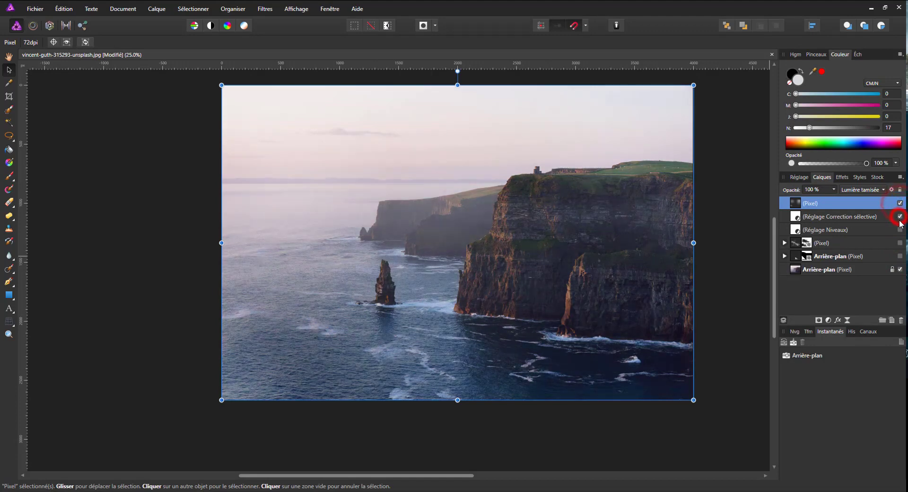
left_click(900, 230)
left_click(900, 243)
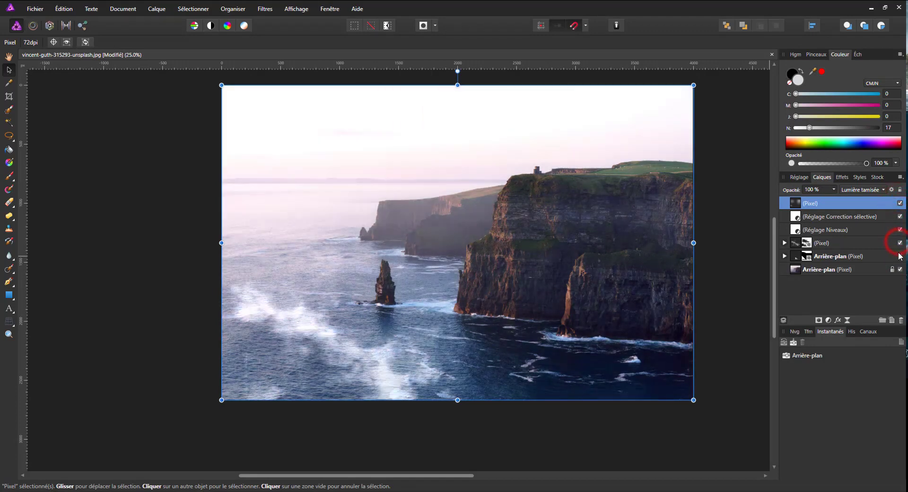
left_click(900, 256)
left_click(900, 256)
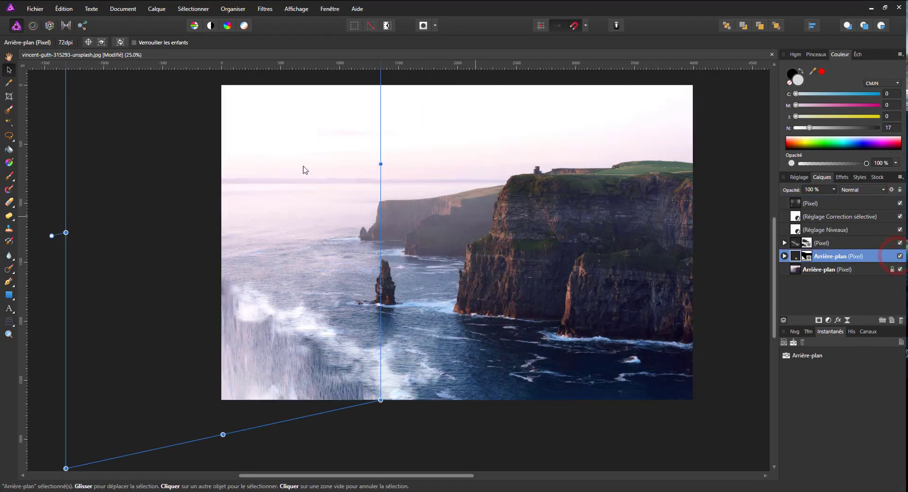
left_click(9, 70)
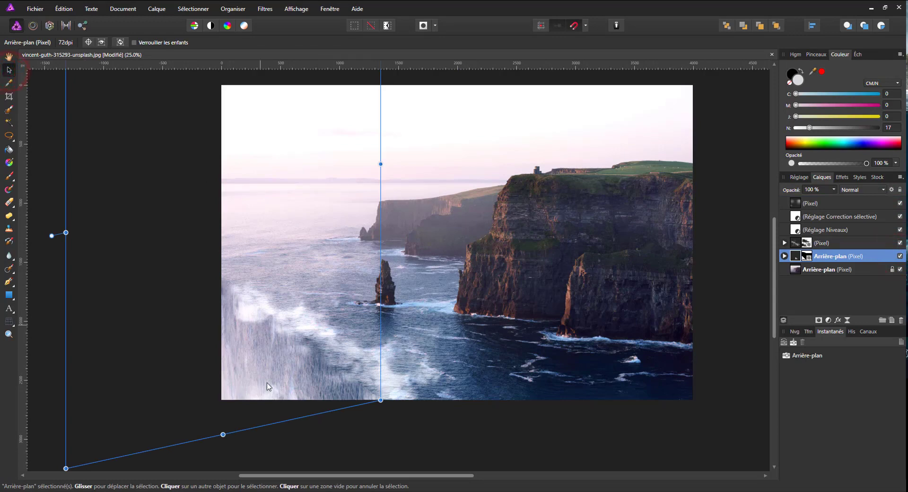